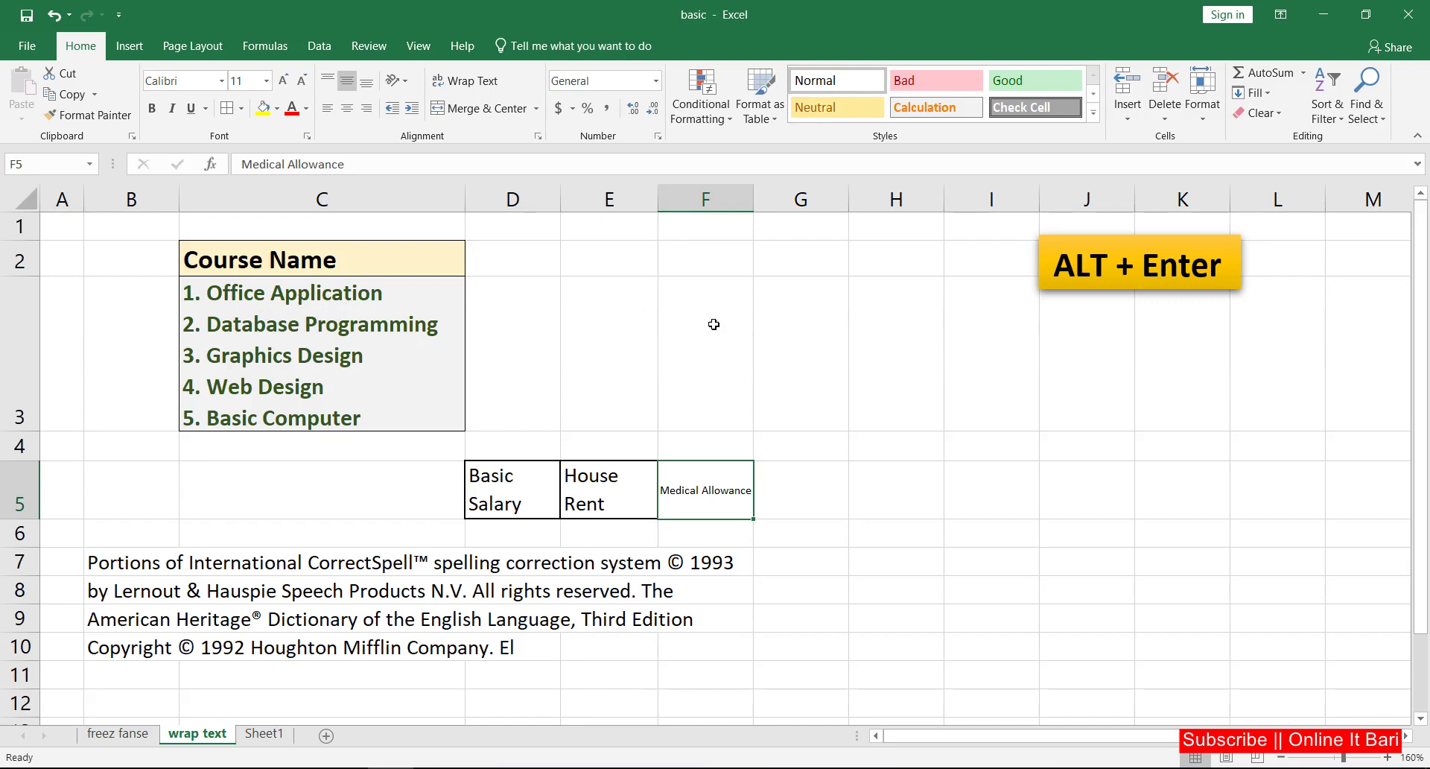
Step: Widen column G beside the Course Name list in C3 and select the empty cell G3
click(863, 319)
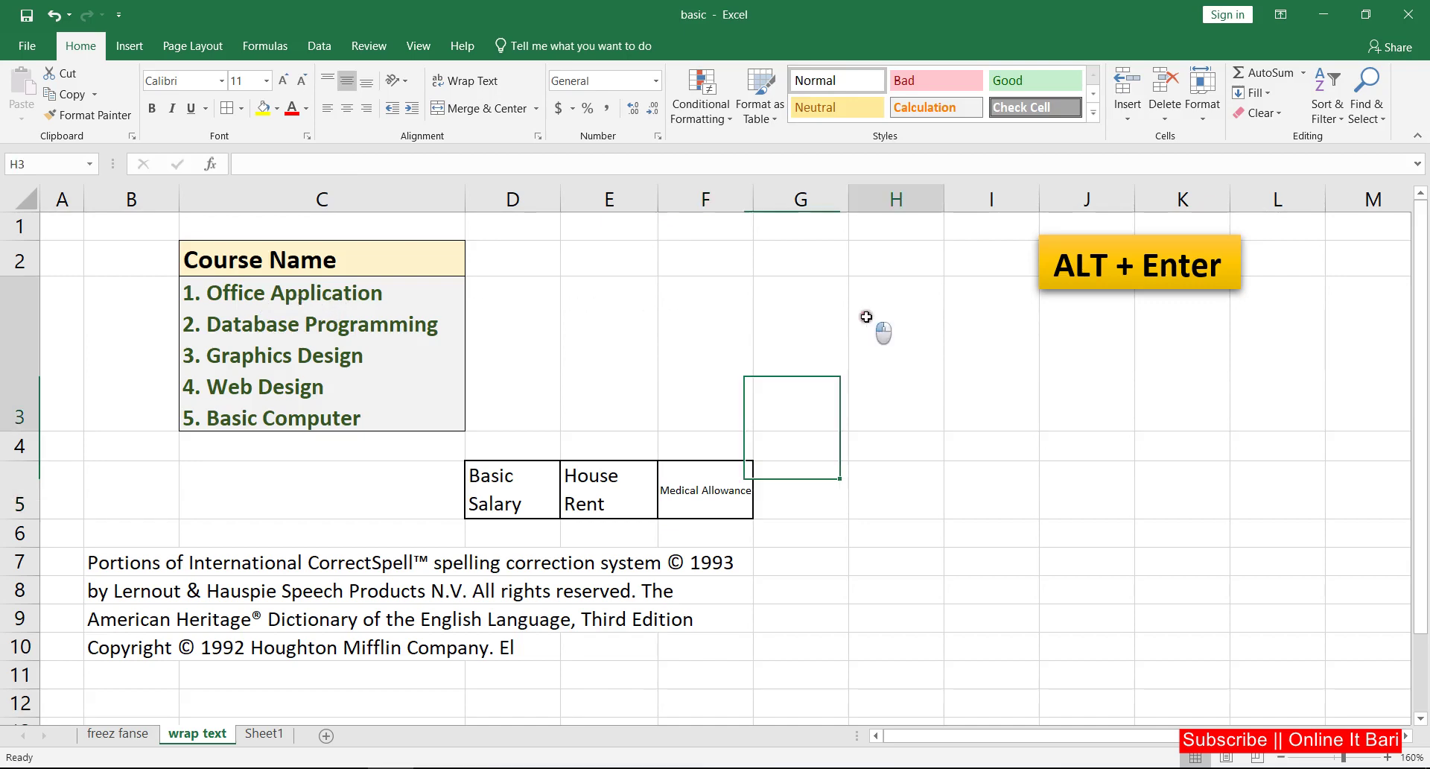
click(811, 301)
drag(848, 199, 930, 199)
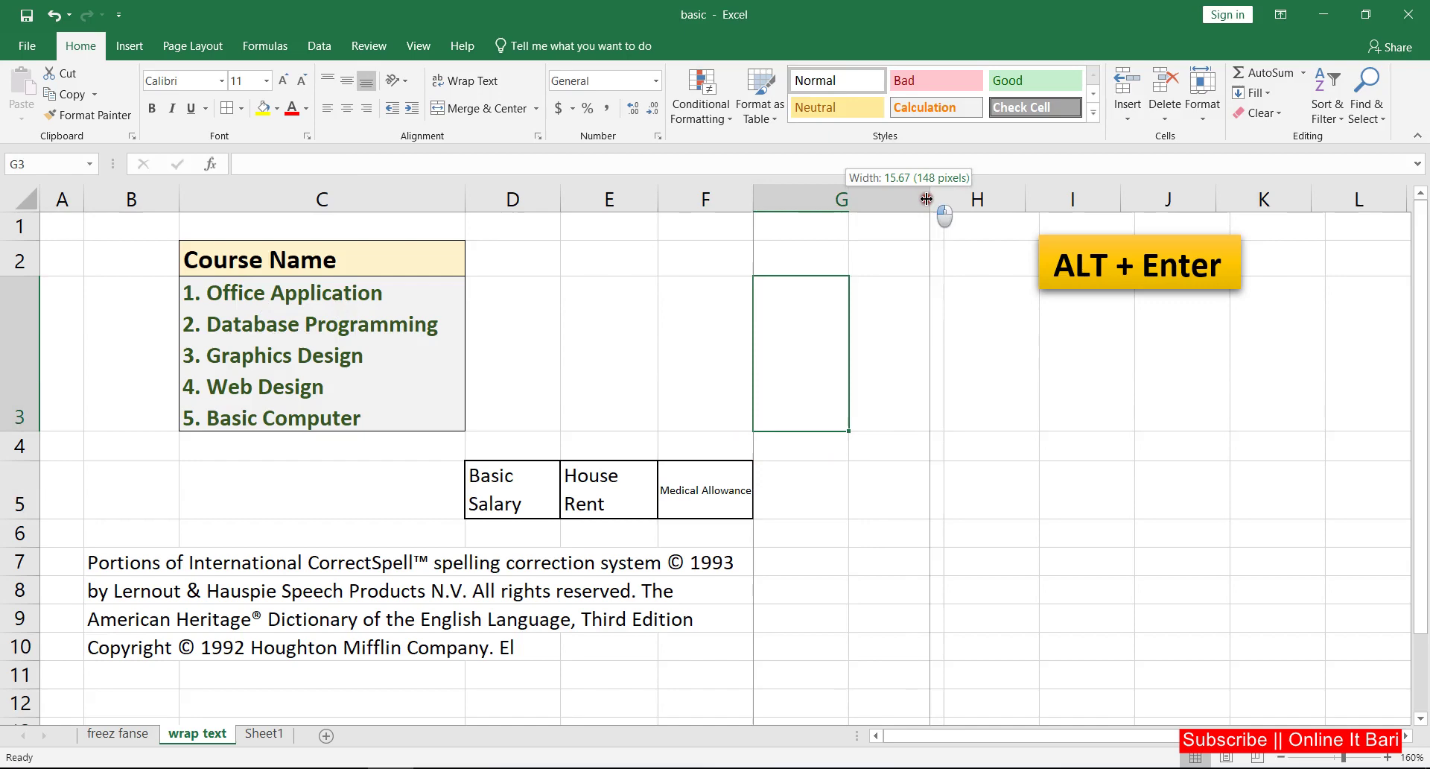
click(289, 290)
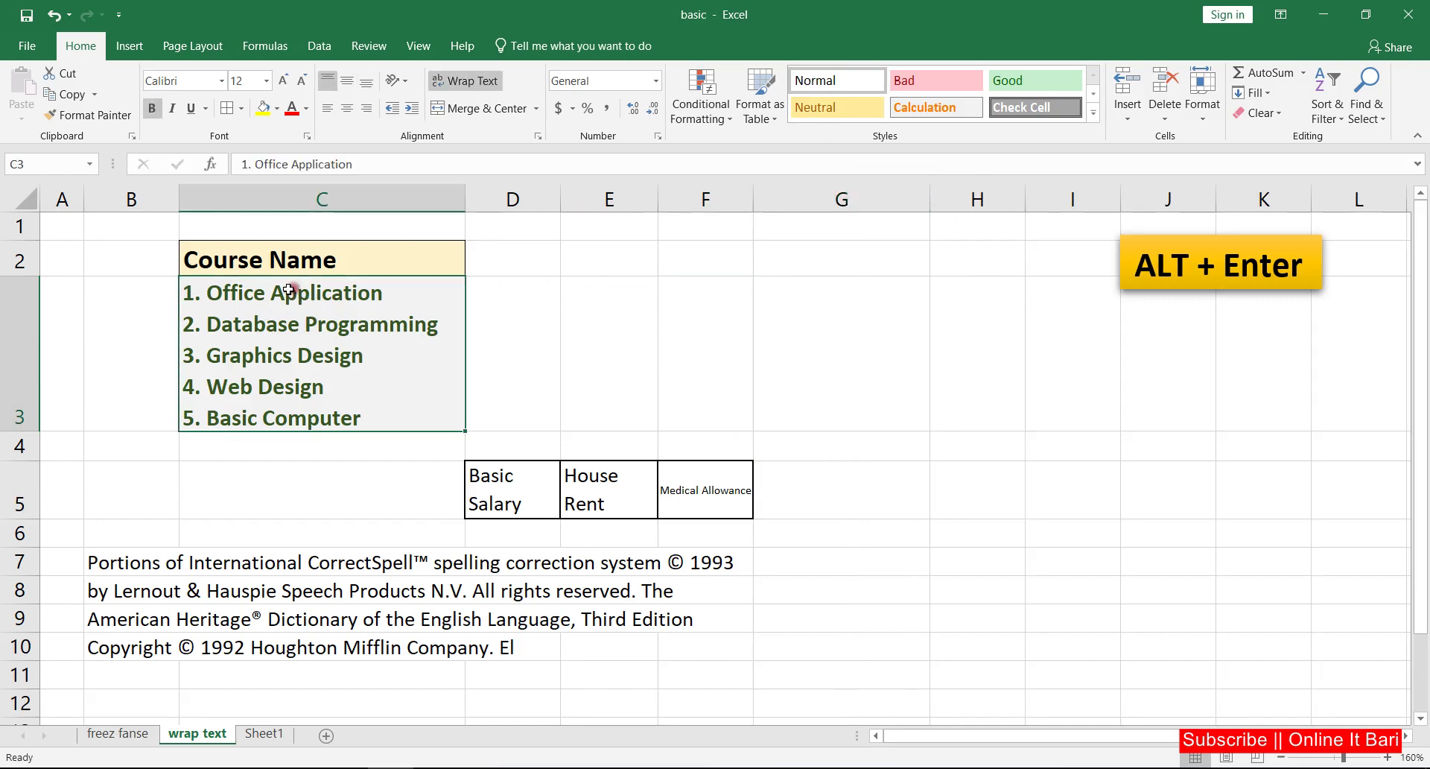
click(812, 314)
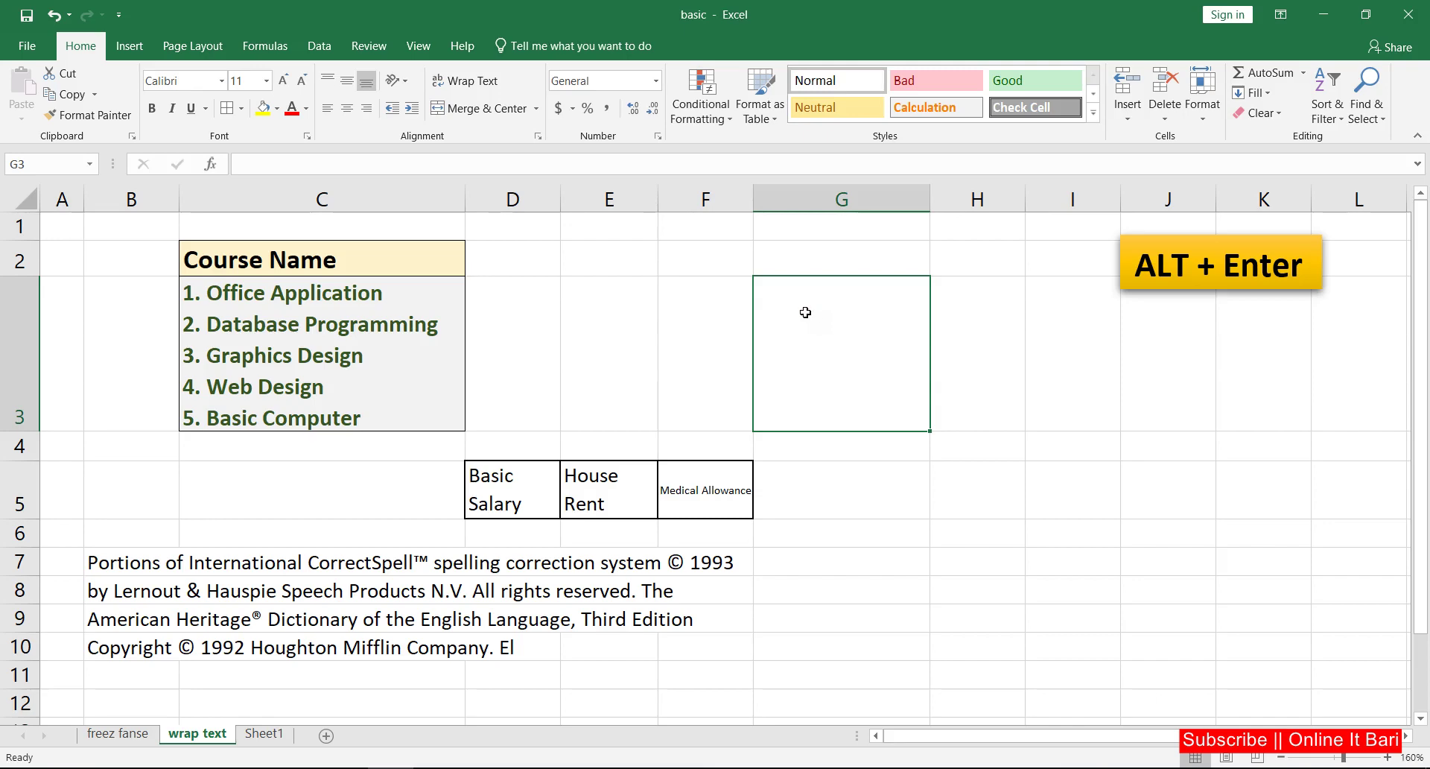
Step: Enter 1 in G3 and align it to the top-left corner of the cell
text(1)
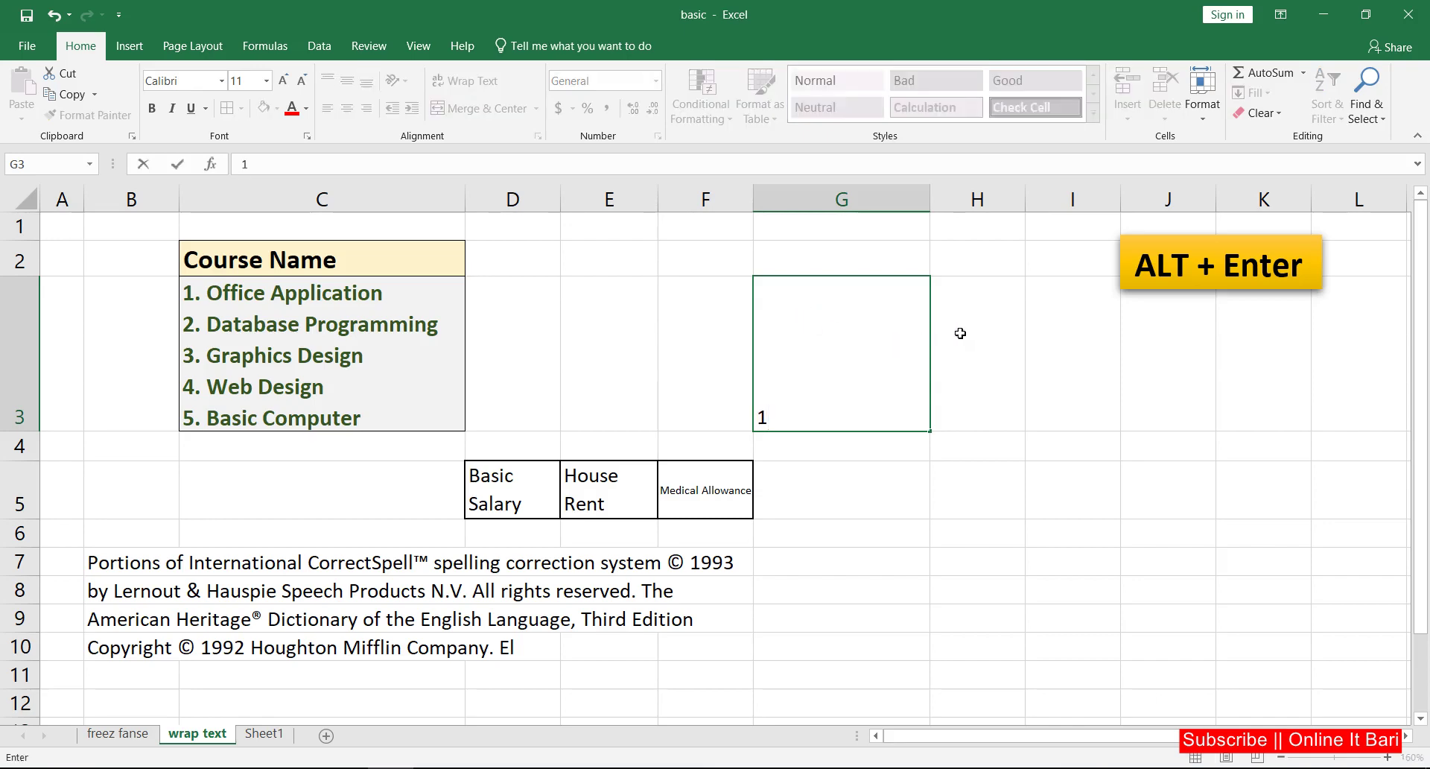
click(843, 310)
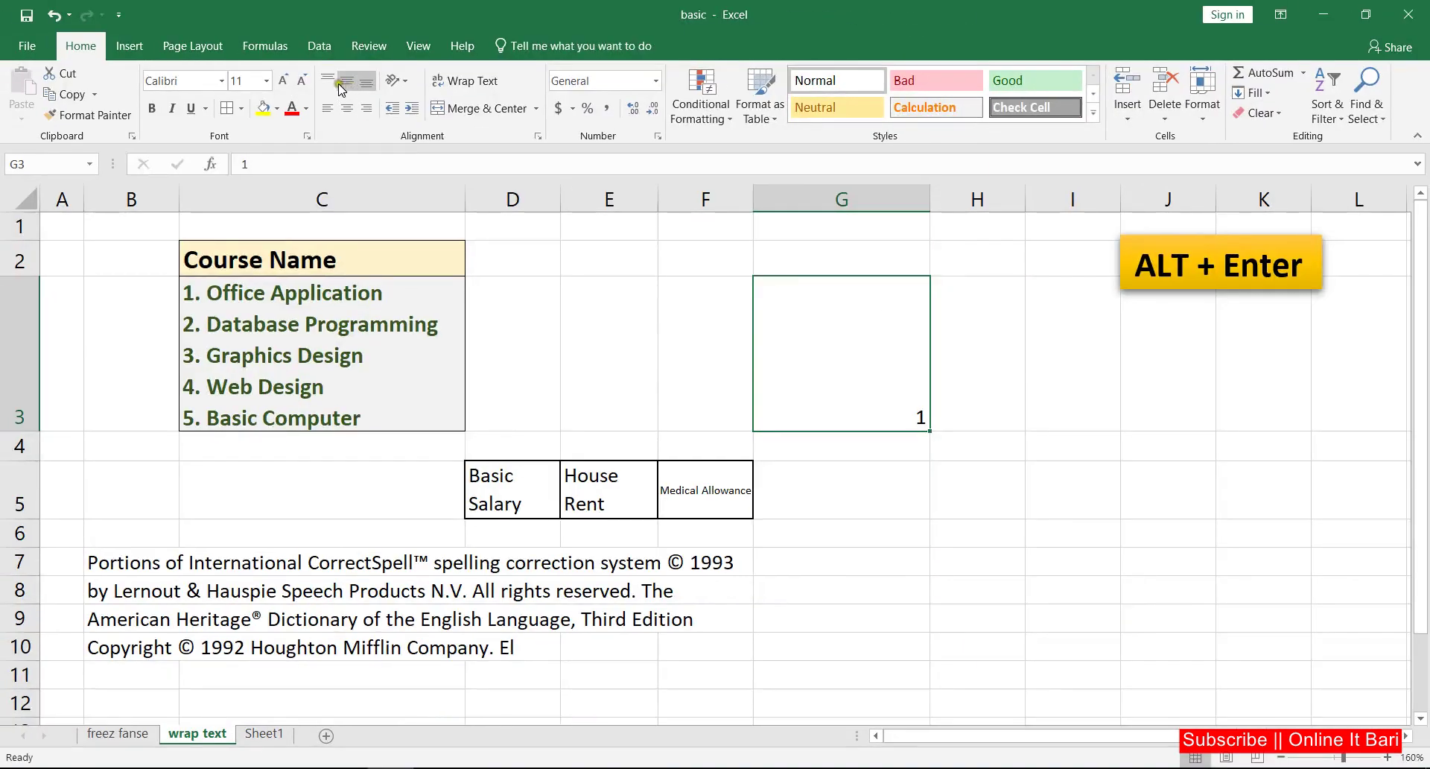
click(326, 111)
click(328, 79)
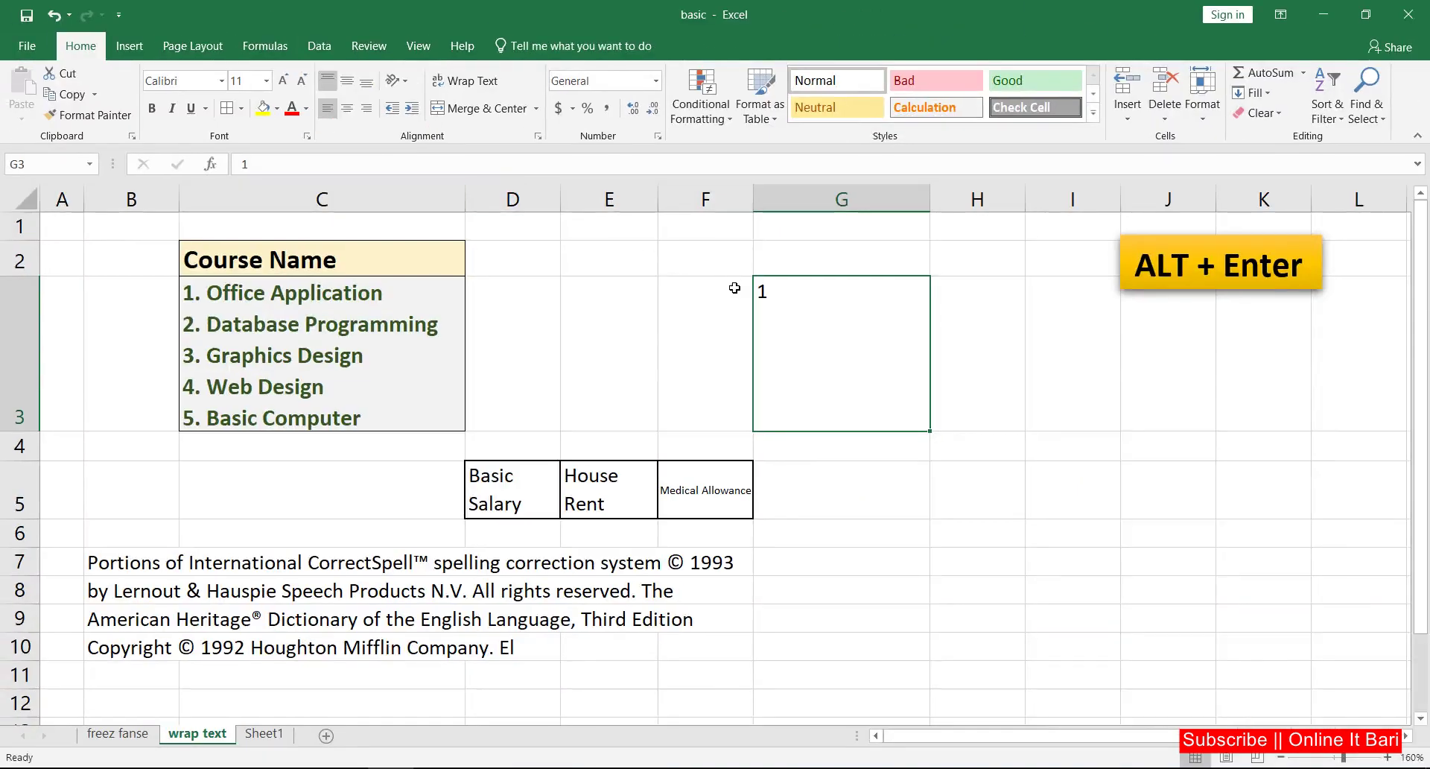
Step: Complete the first line as '1. Office Application' in G3 and autofit column G
double_click(811, 297)
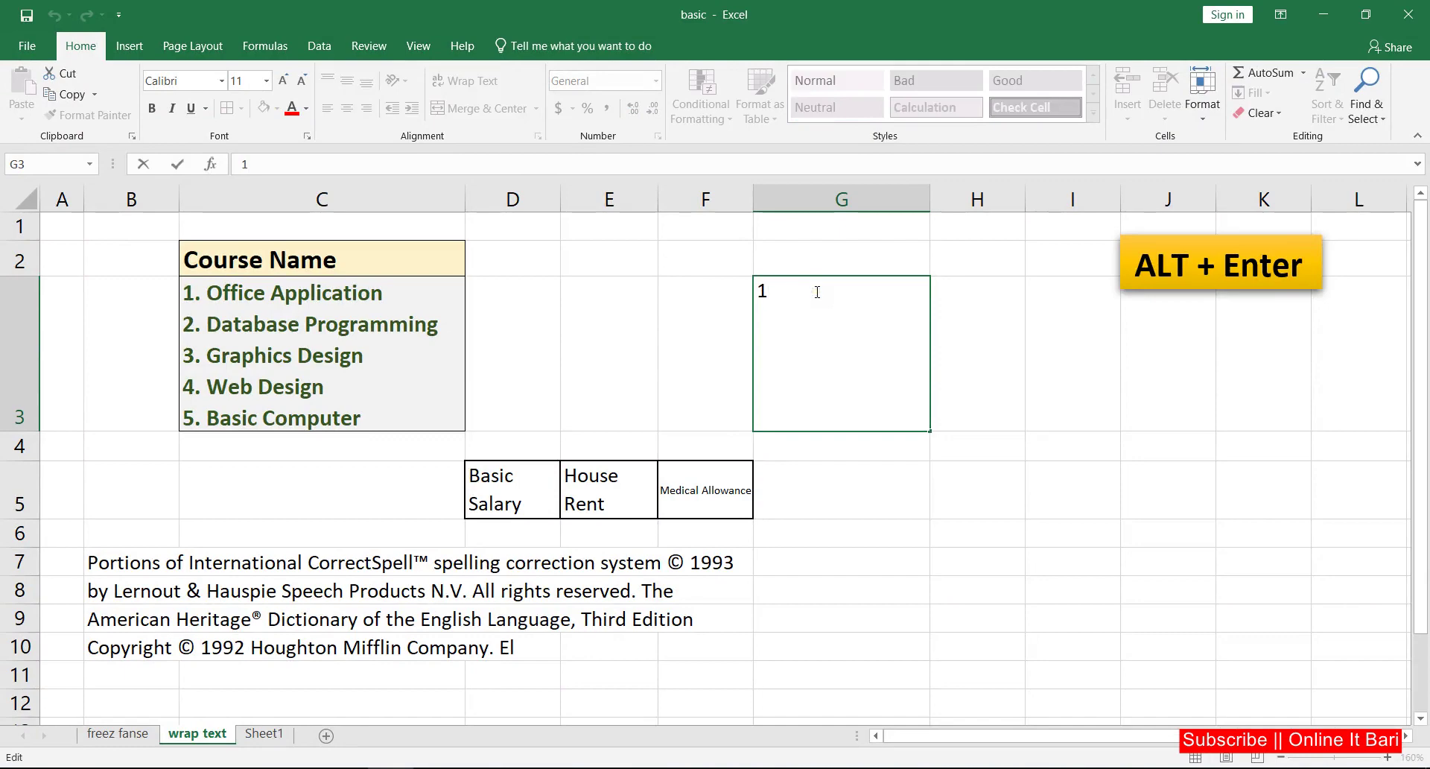
text(. )
text(Office )
text(A)
text(pplicatio)
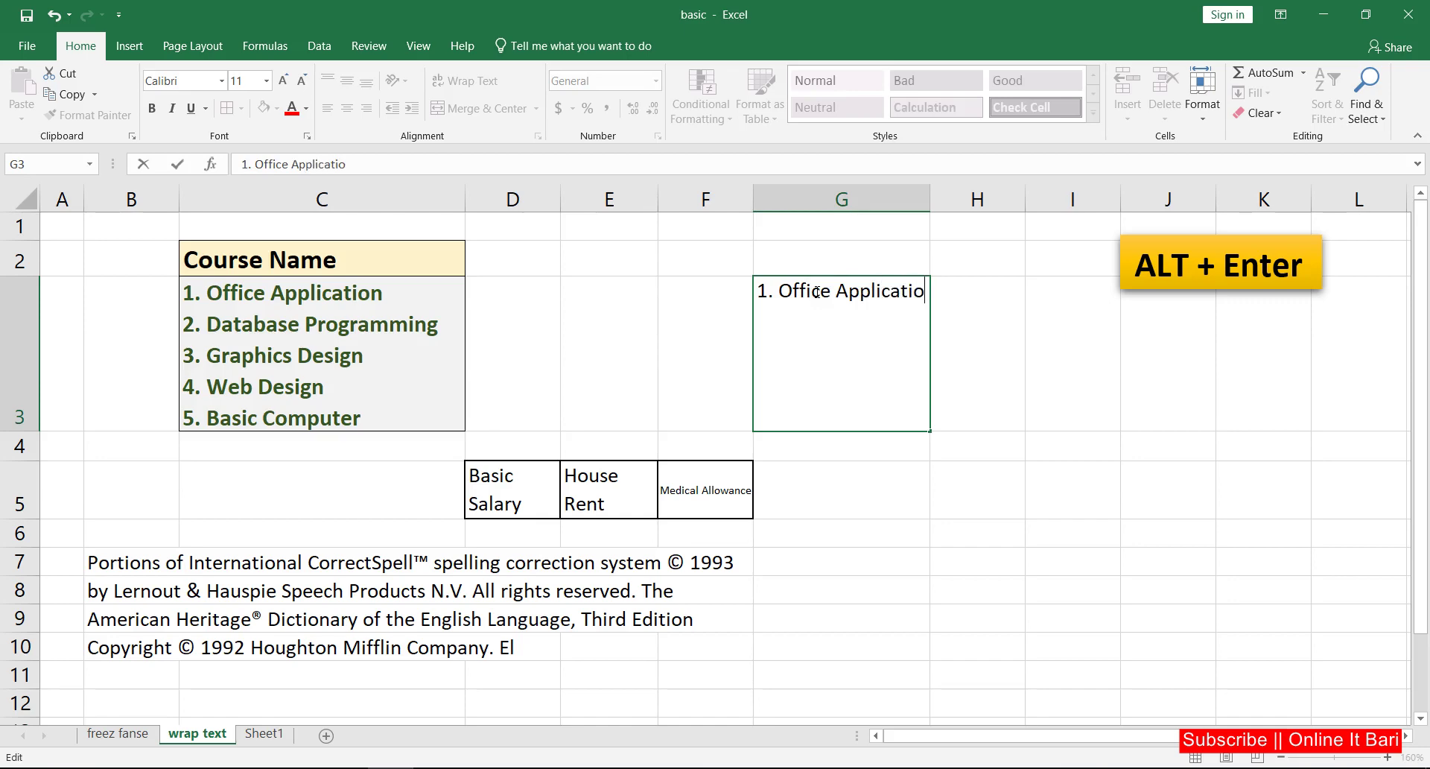
text(n)
key(Return)
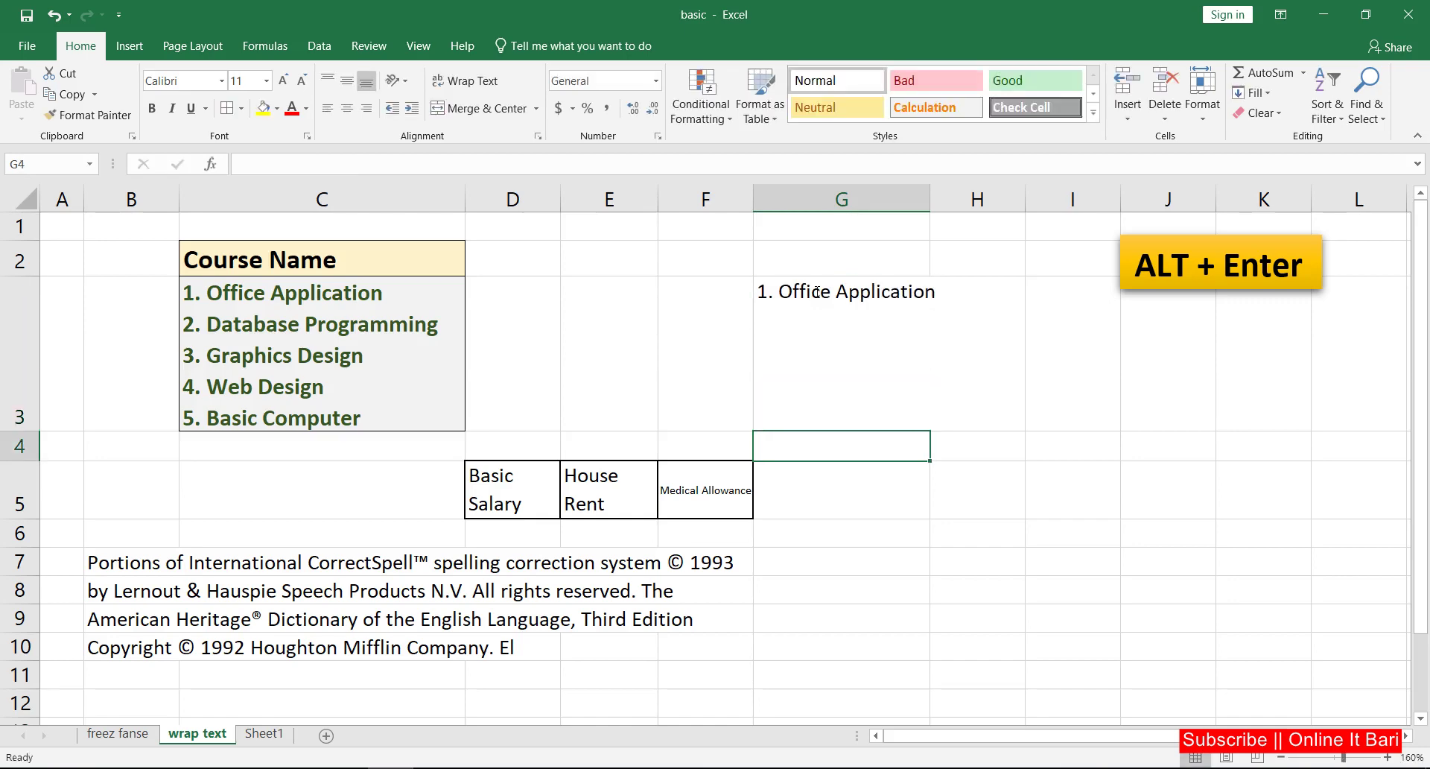
double_click(929, 195)
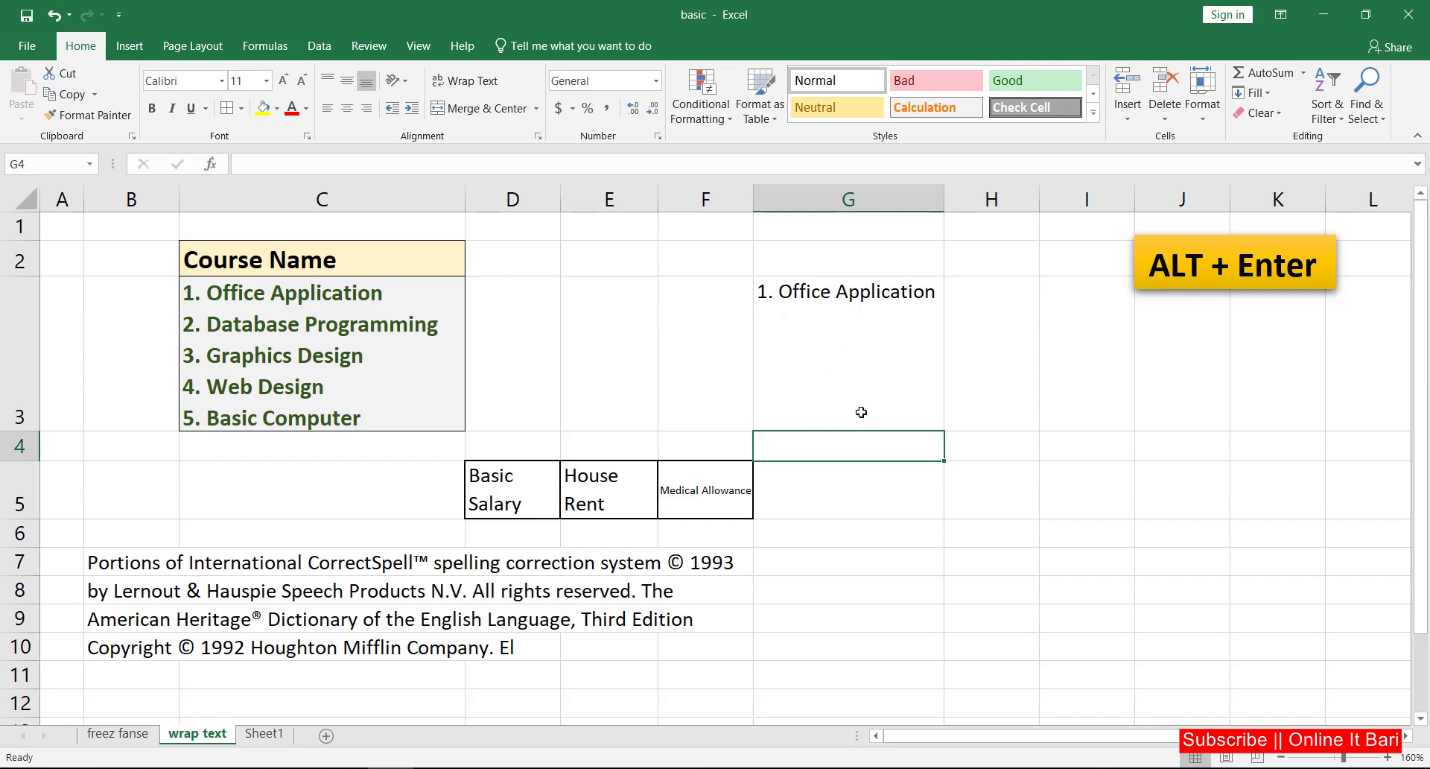
Step: Add '2. Database' and '3. graphics' as separate lines inside G3 using Alt+Enter
click(932, 292)
key(F2)
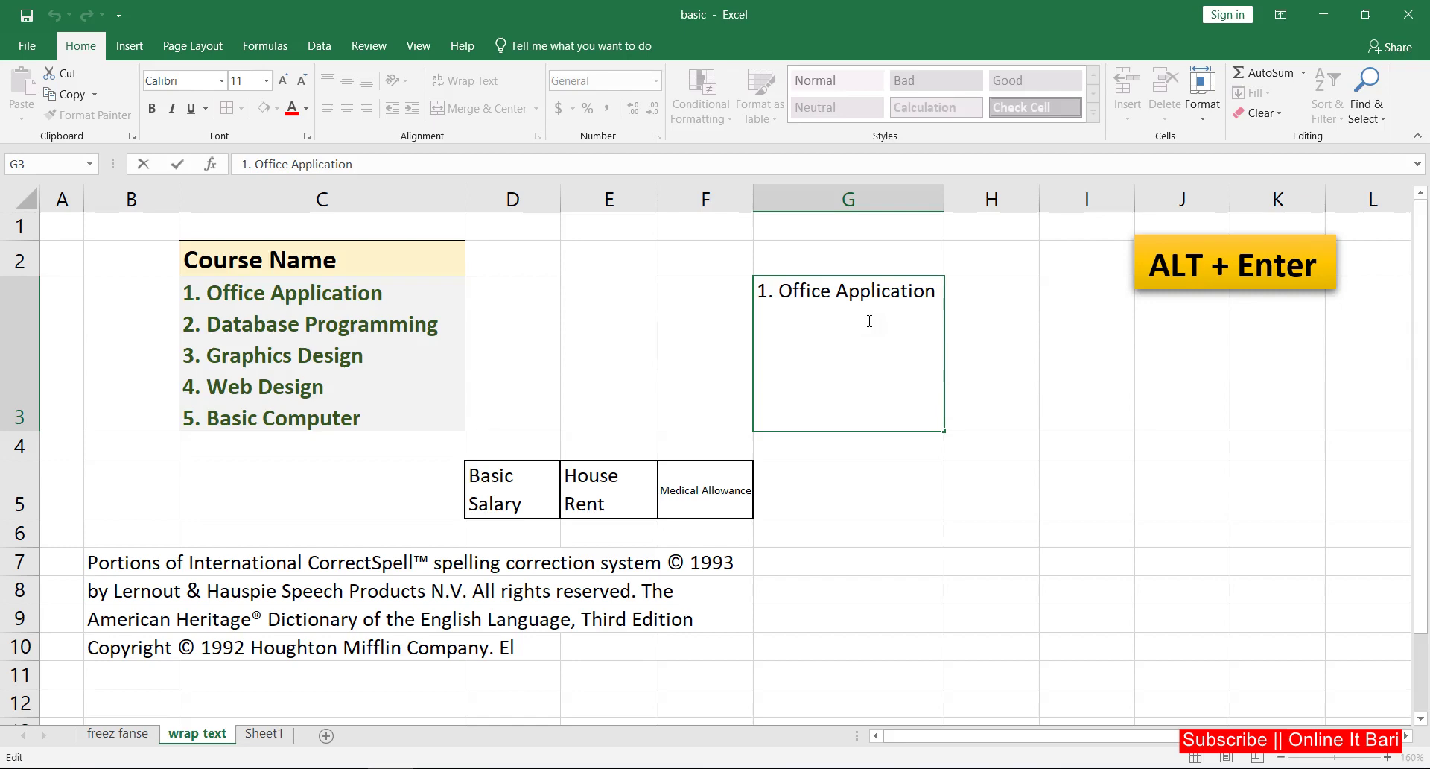
key(alt+Return)
text(2. )
text(Data)
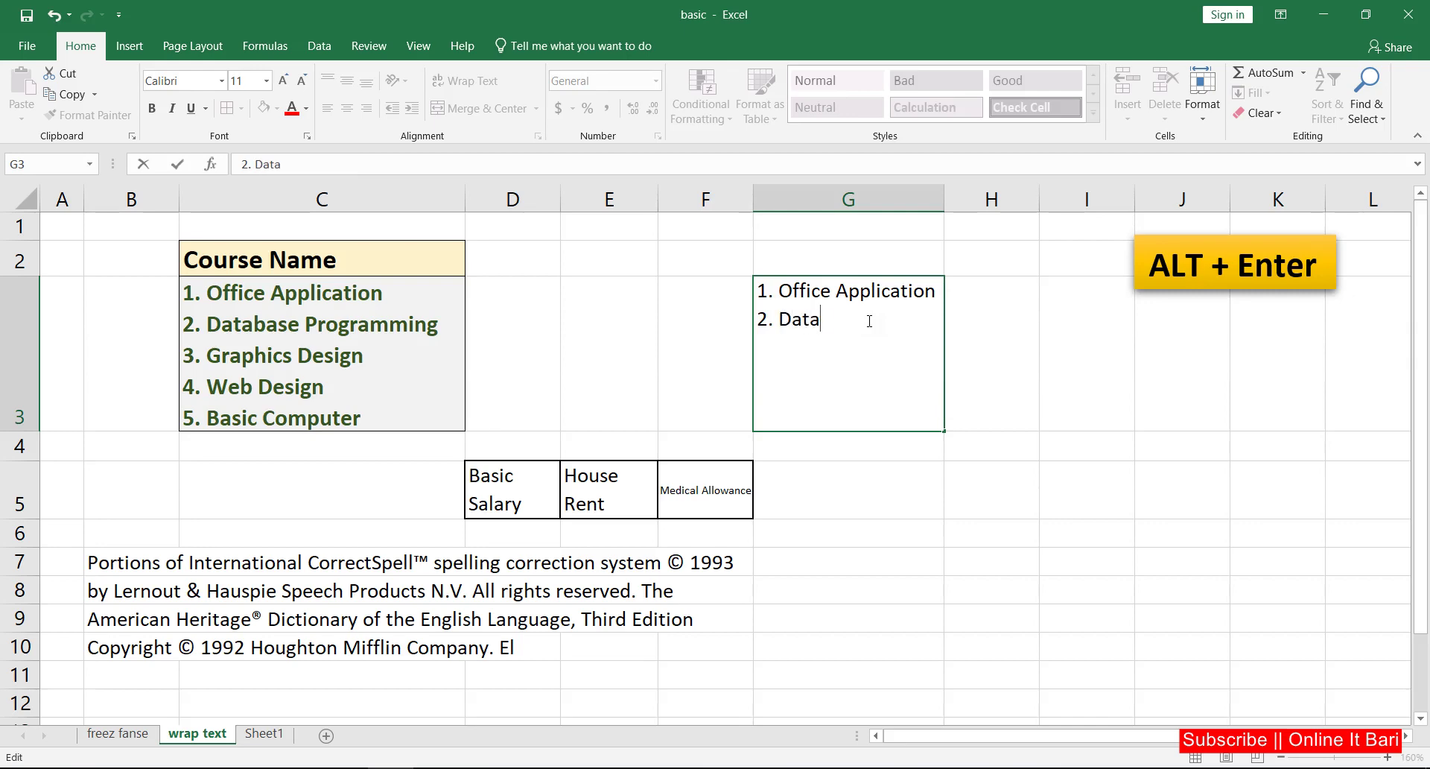
text(base)
key(alt+Return)
text(3. )
text(graphics)
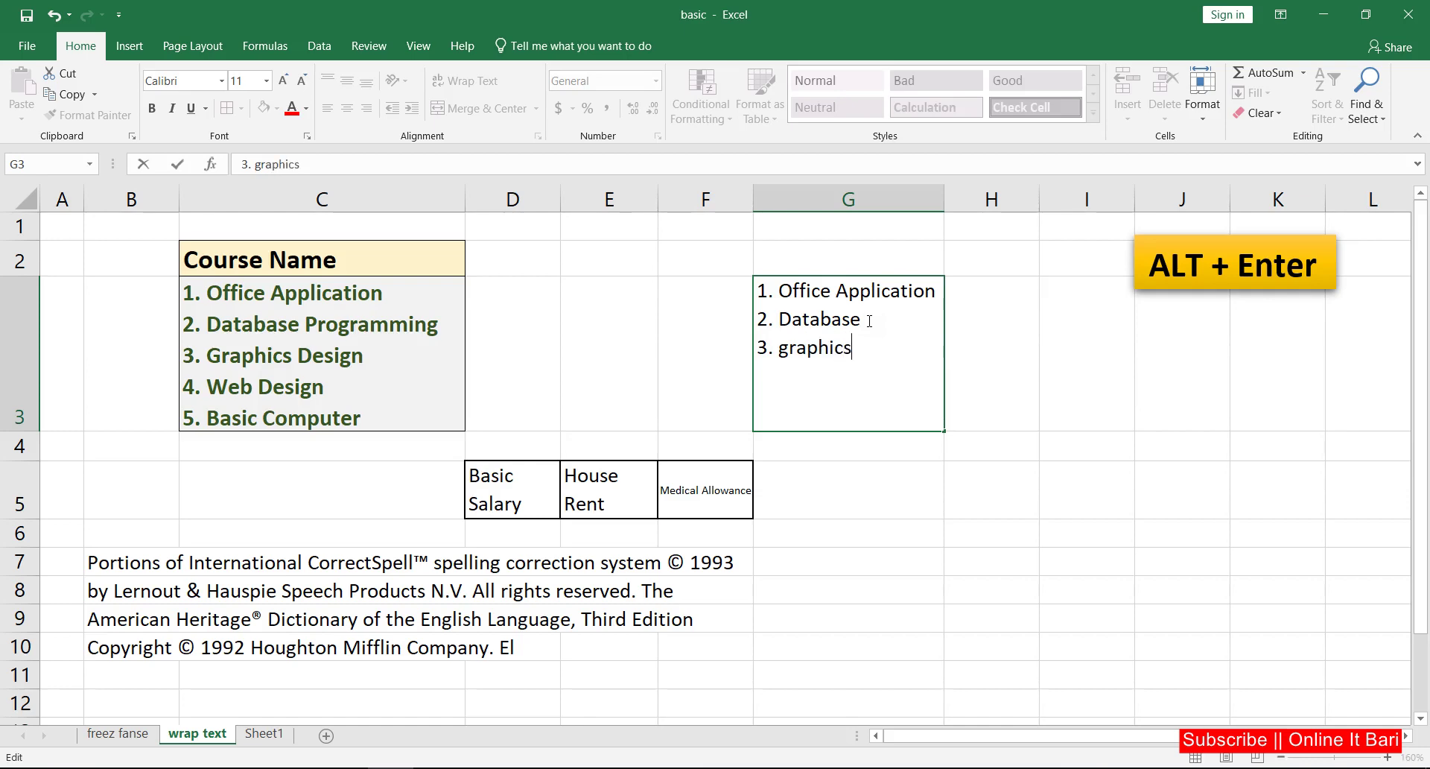
key(Return)
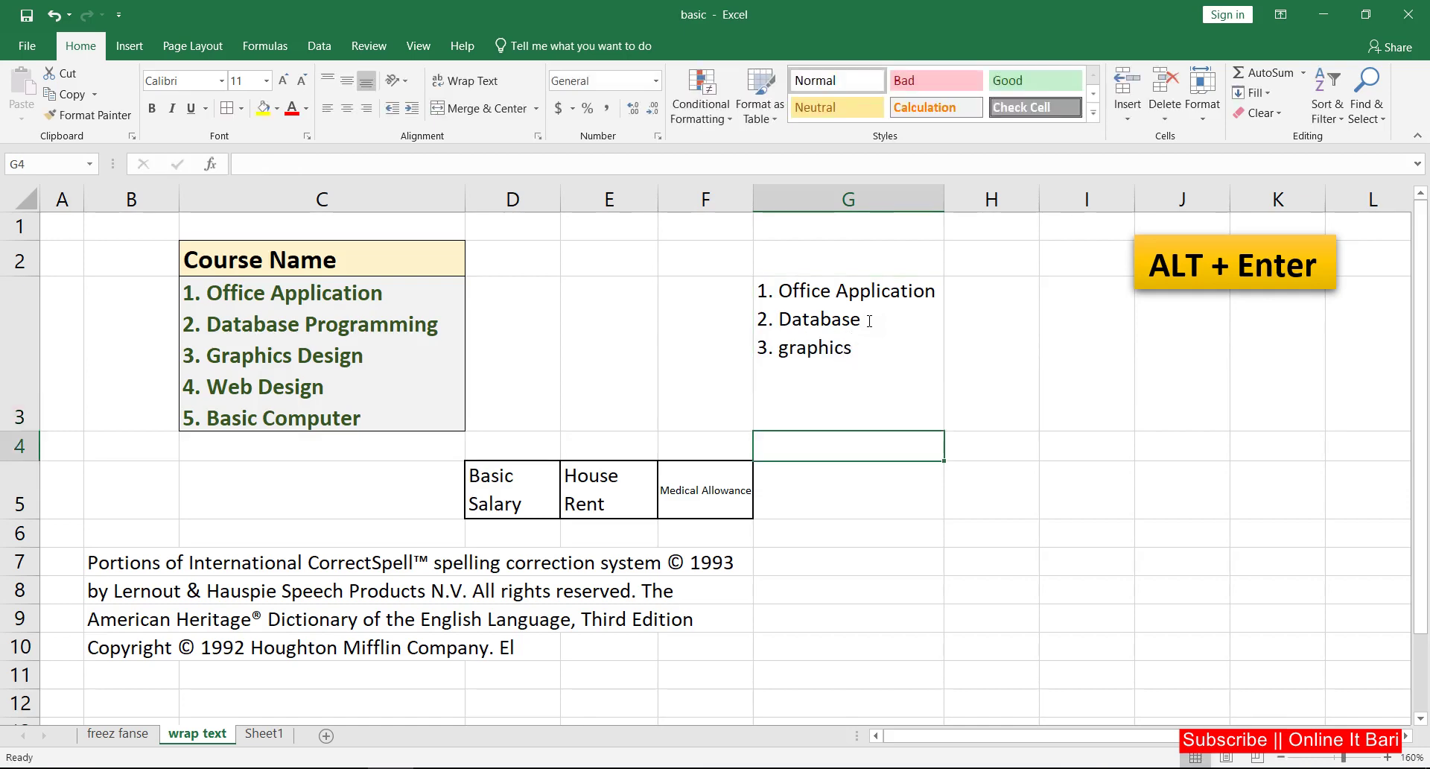
Step: Enter the header 'Basic salary' in cell H5
click(479, 486)
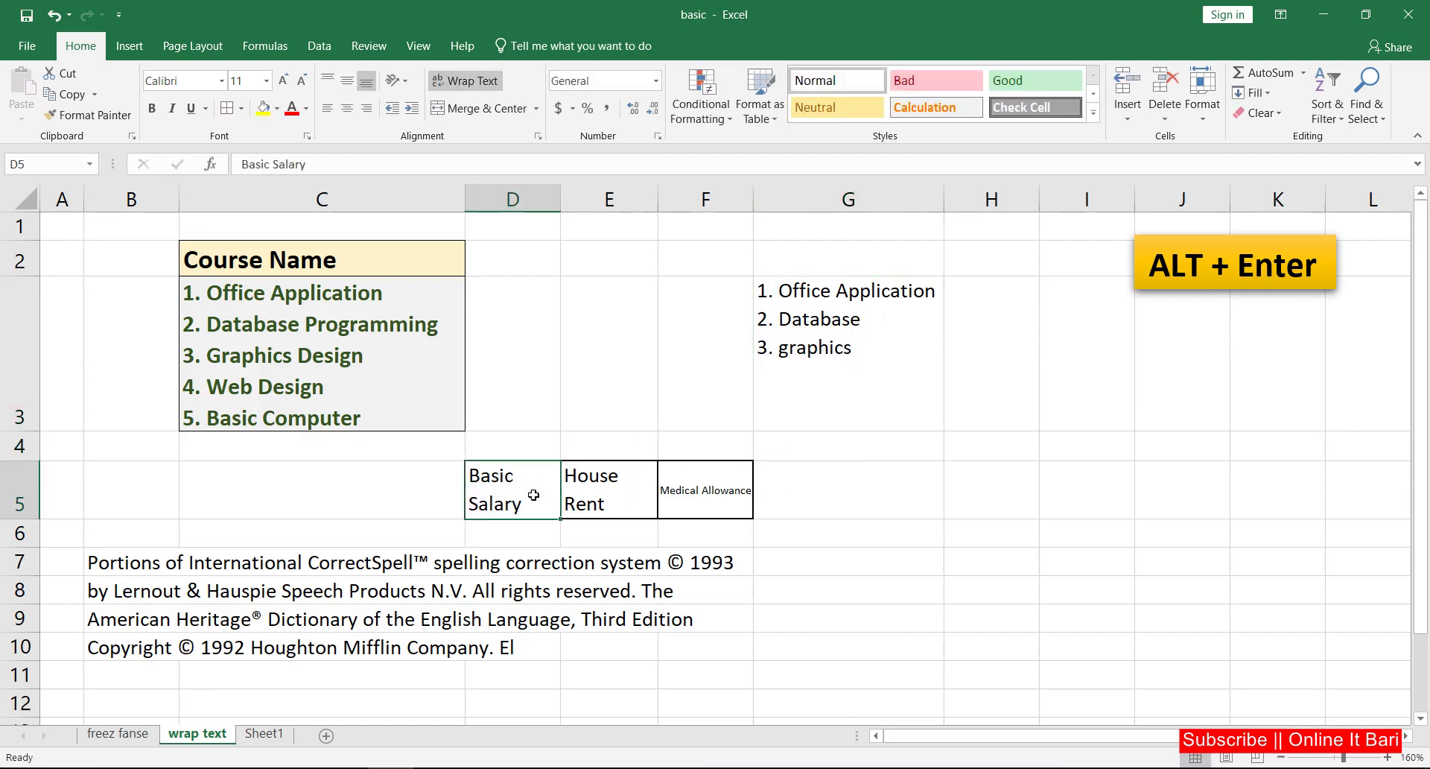
click(981, 491)
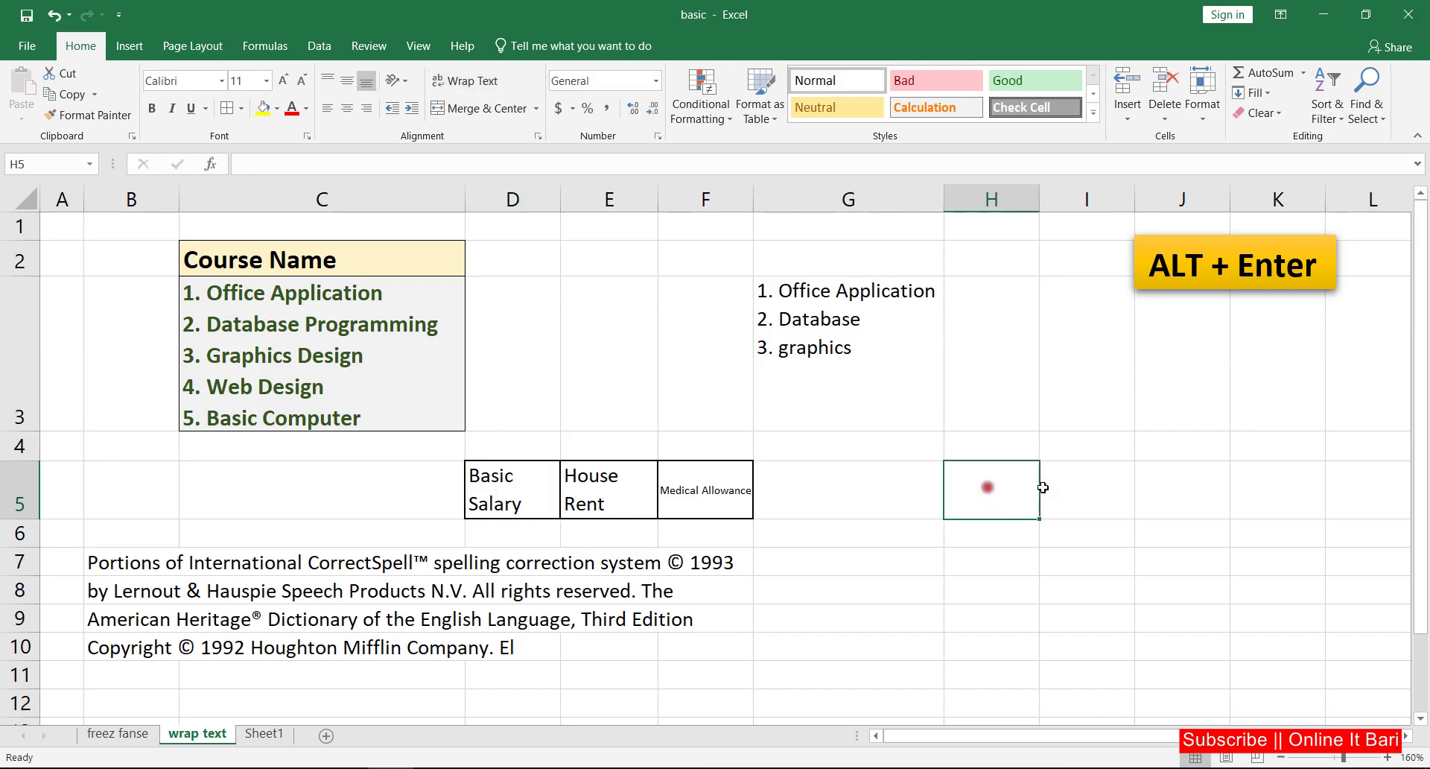
text(B)
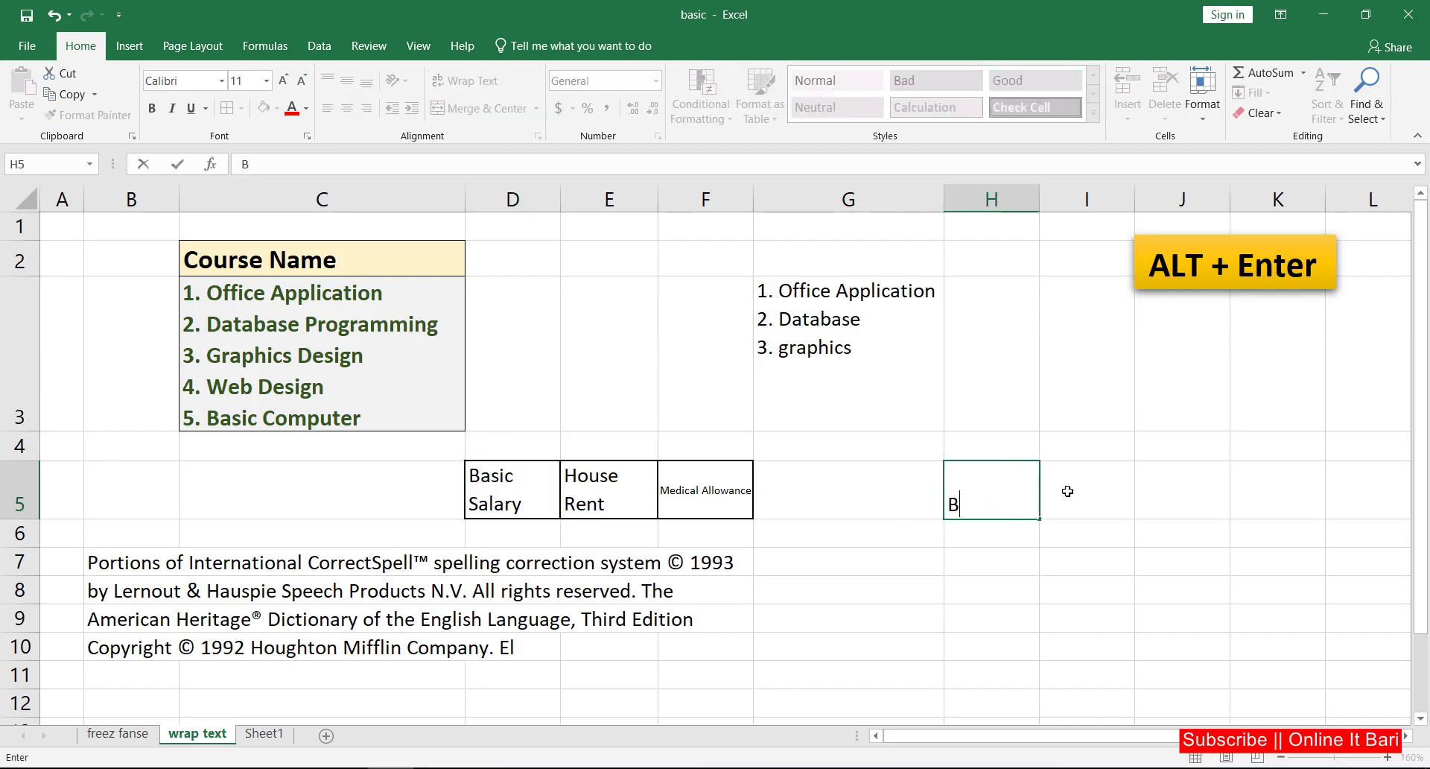
text(asic)
text( salary)
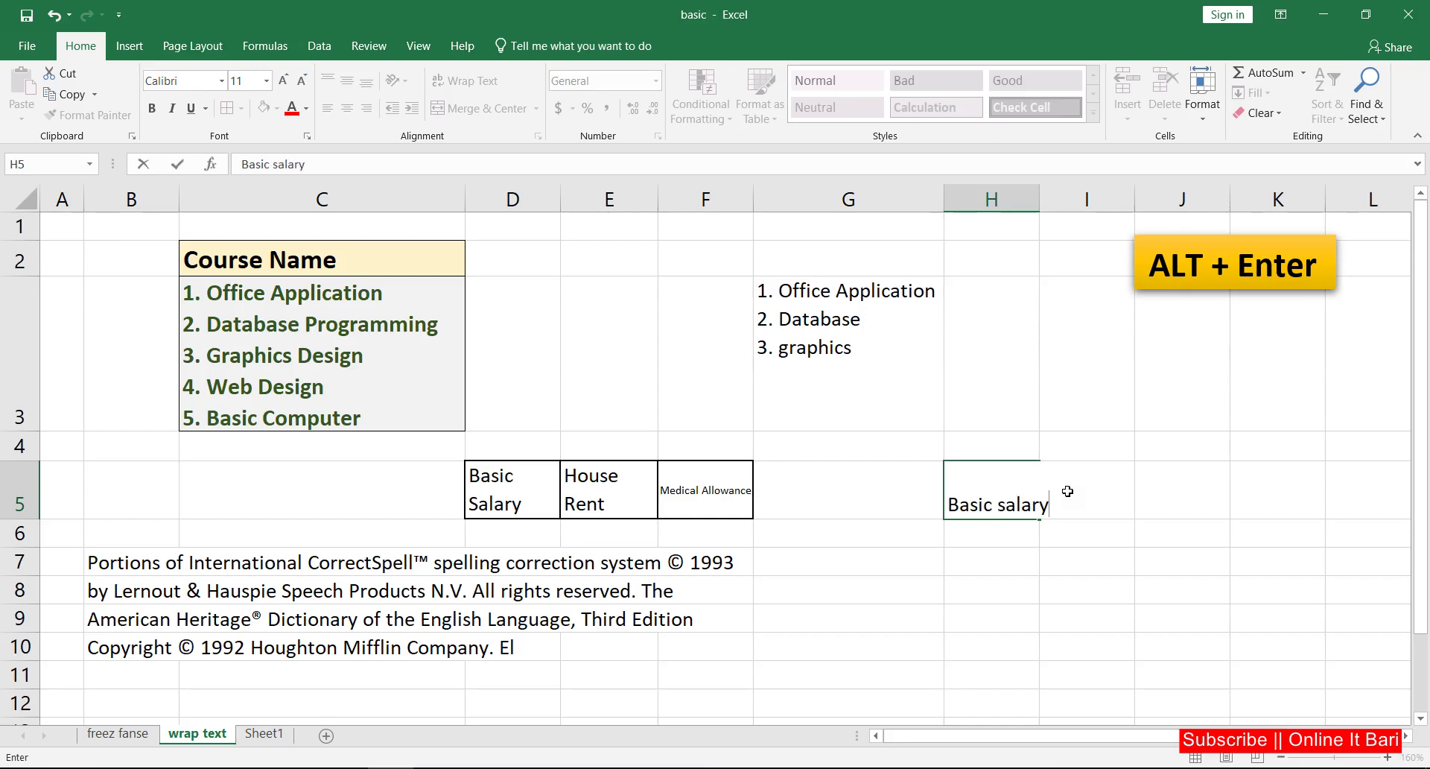
click(991, 585)
Step: Apply Wrap Text so 'Basic salary' sits on two lines in H5
click(993, 503)
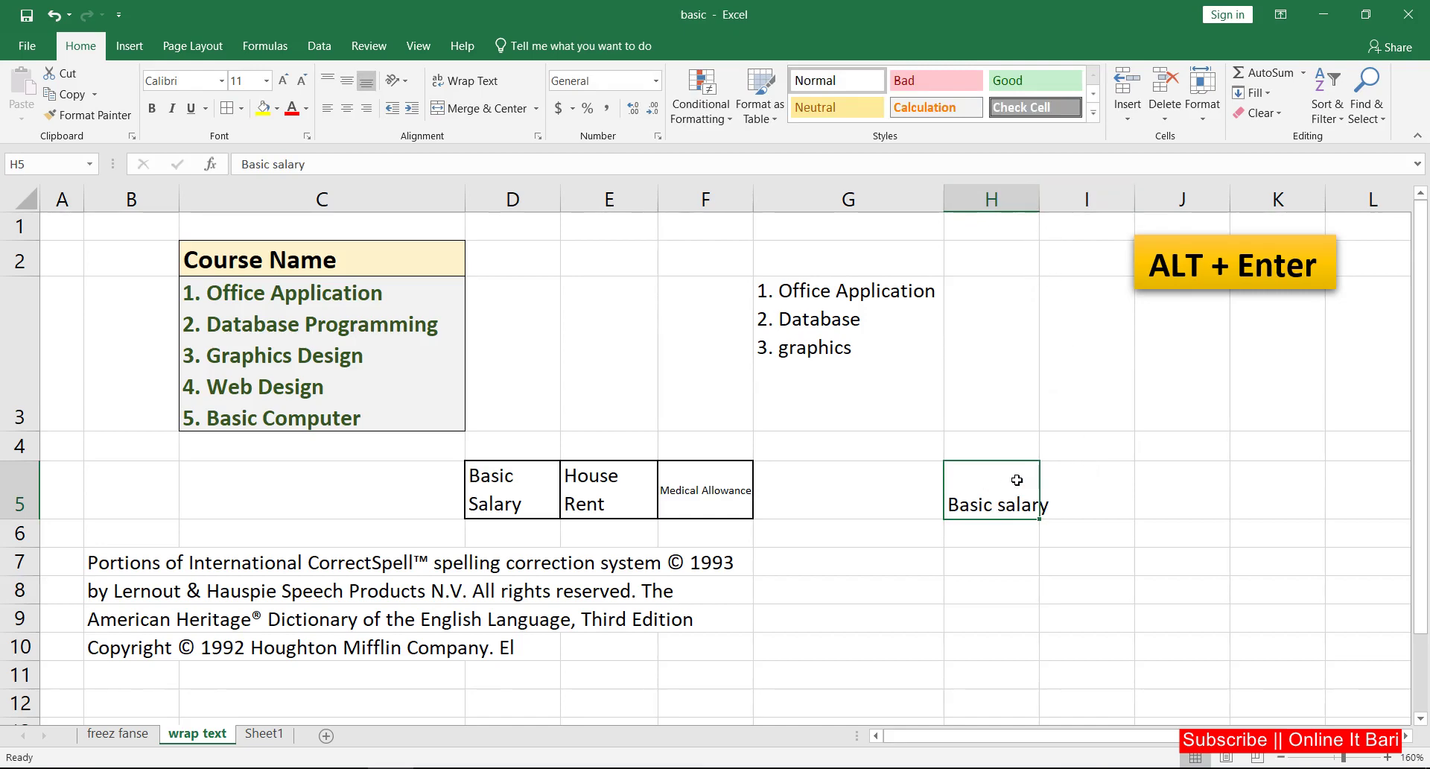
click(1004, 551)
click(1006, 493)
click(990, 563)
click(977, 485)
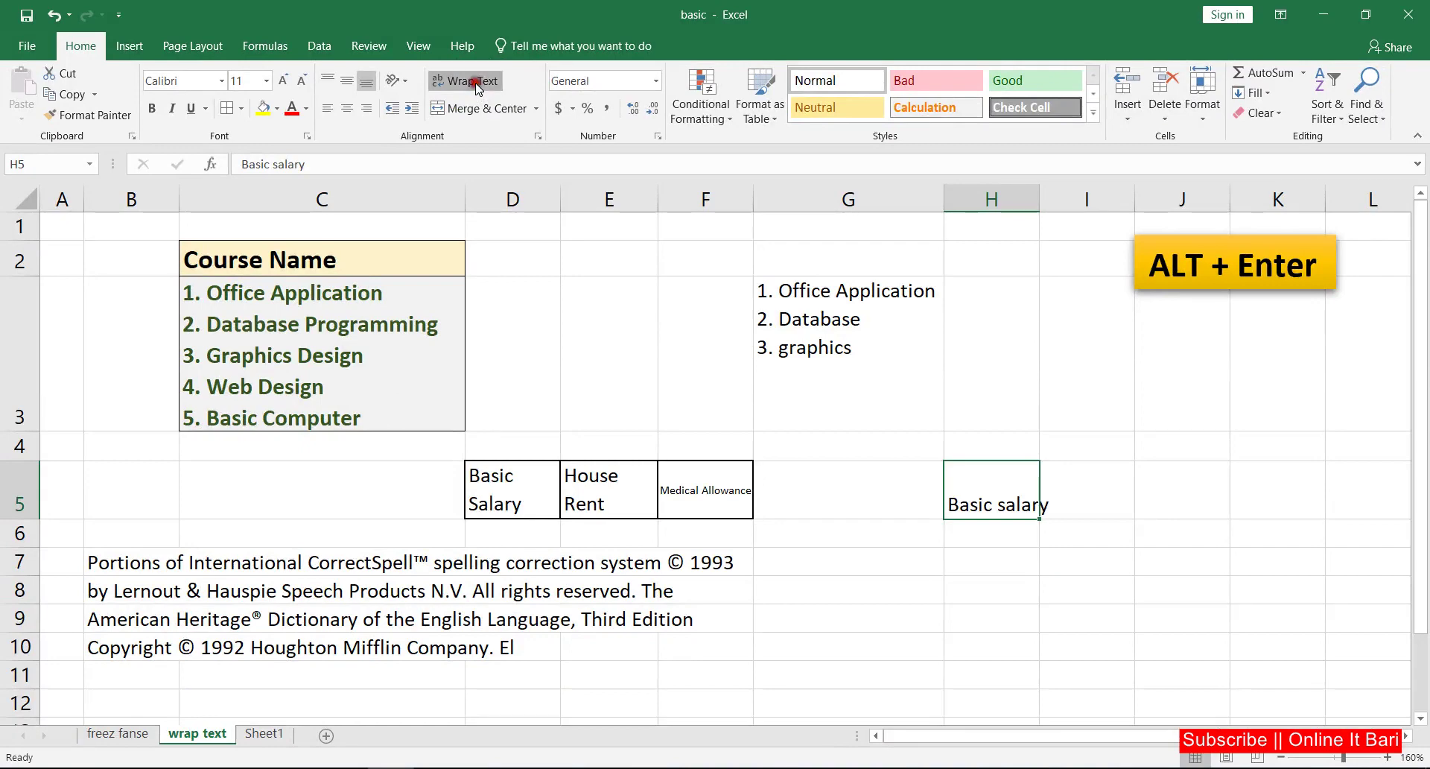
click(477, 83)
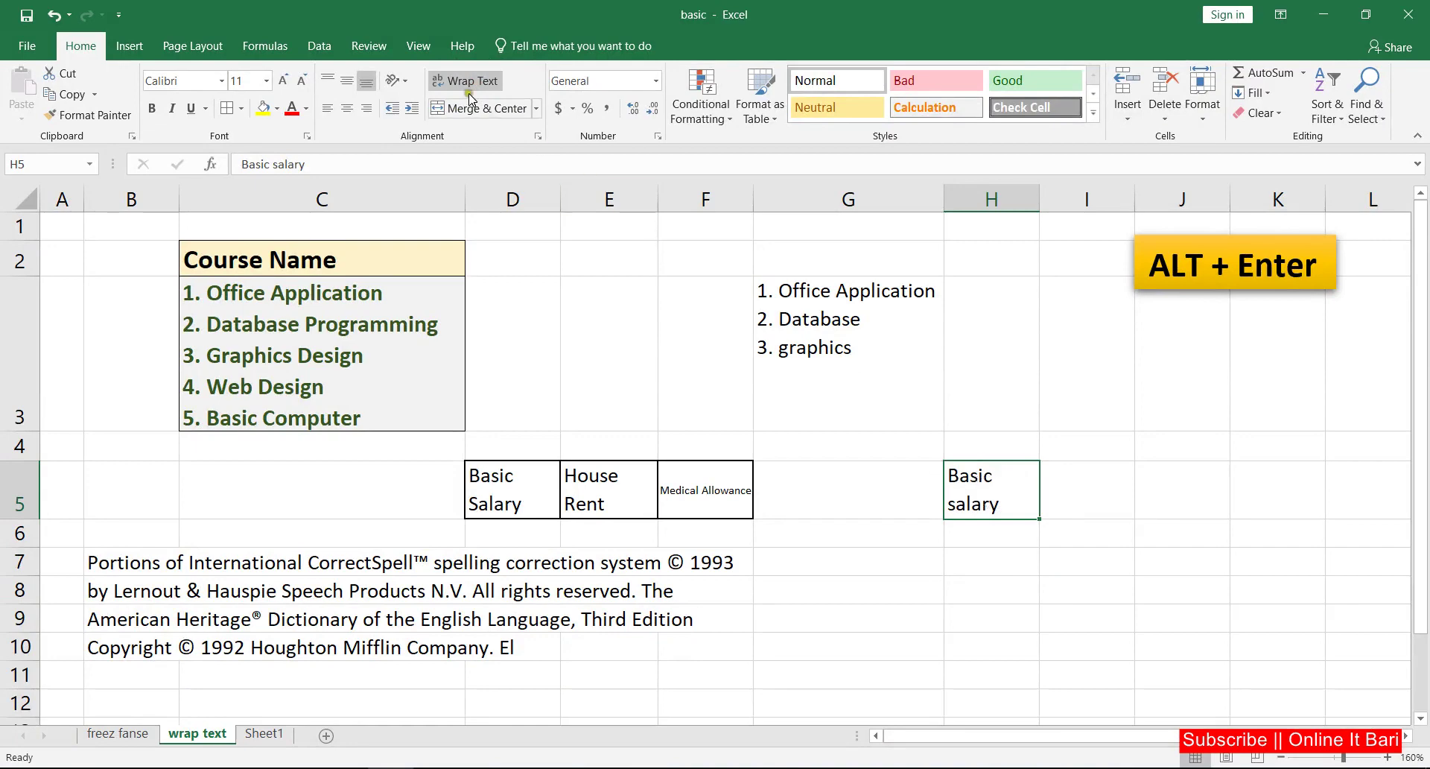
click(717, 505)
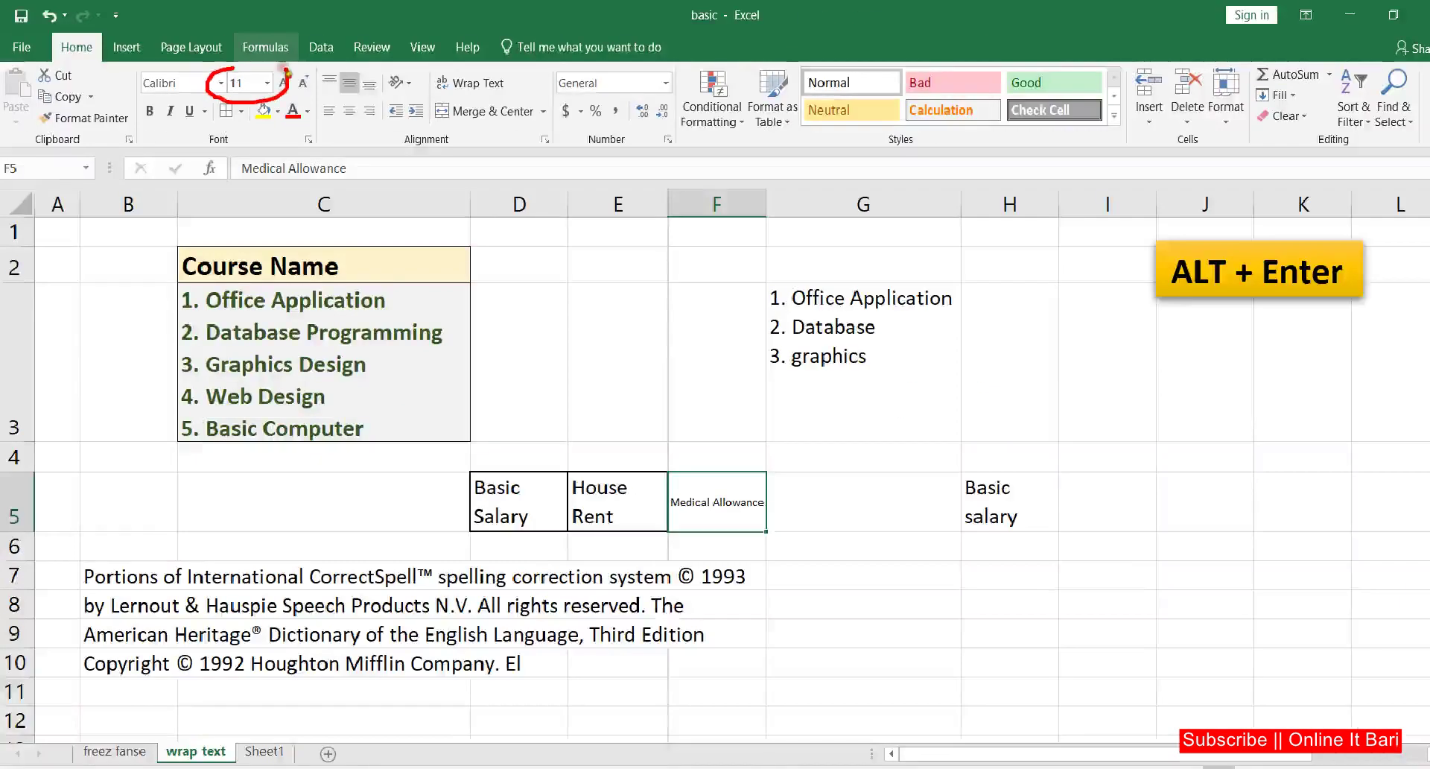
click(613, 306)
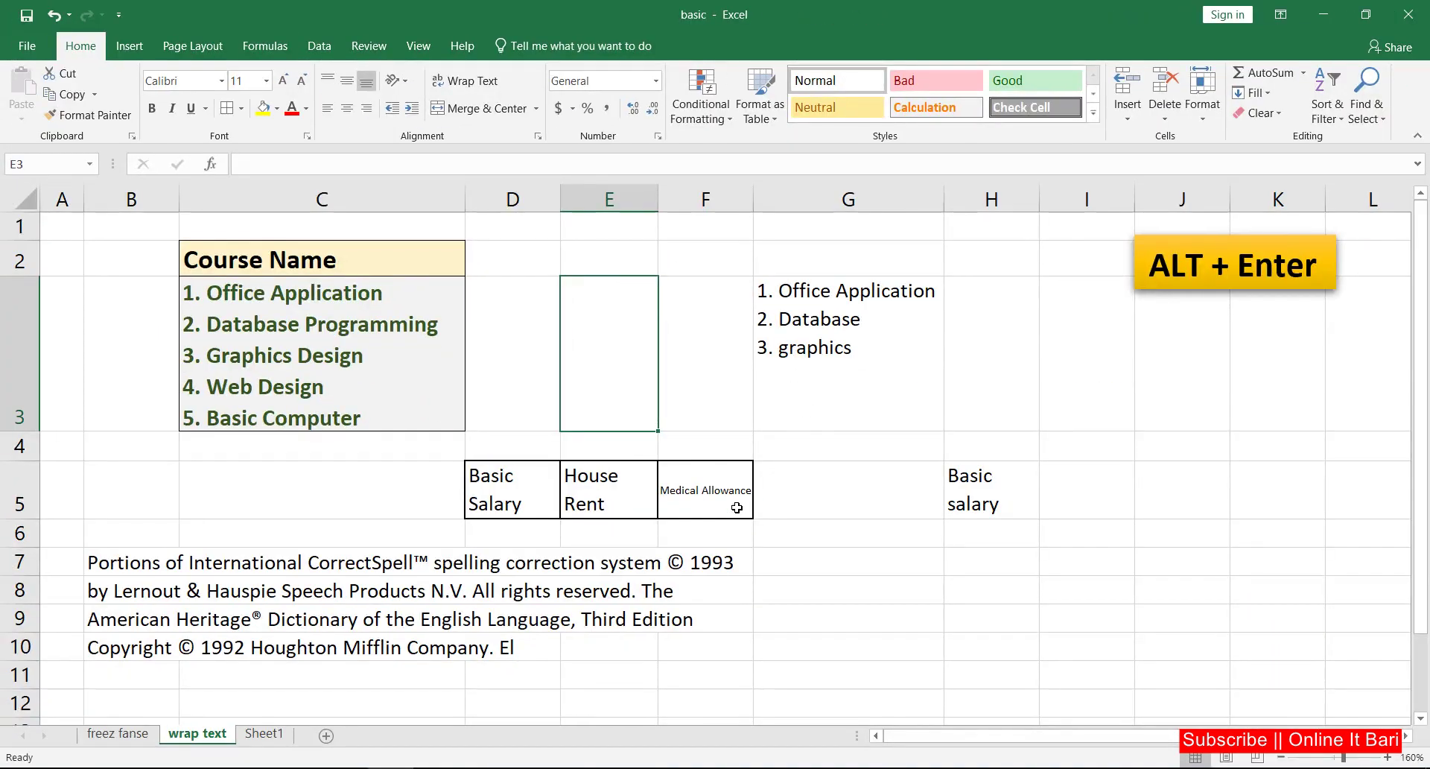
click(726, 491)
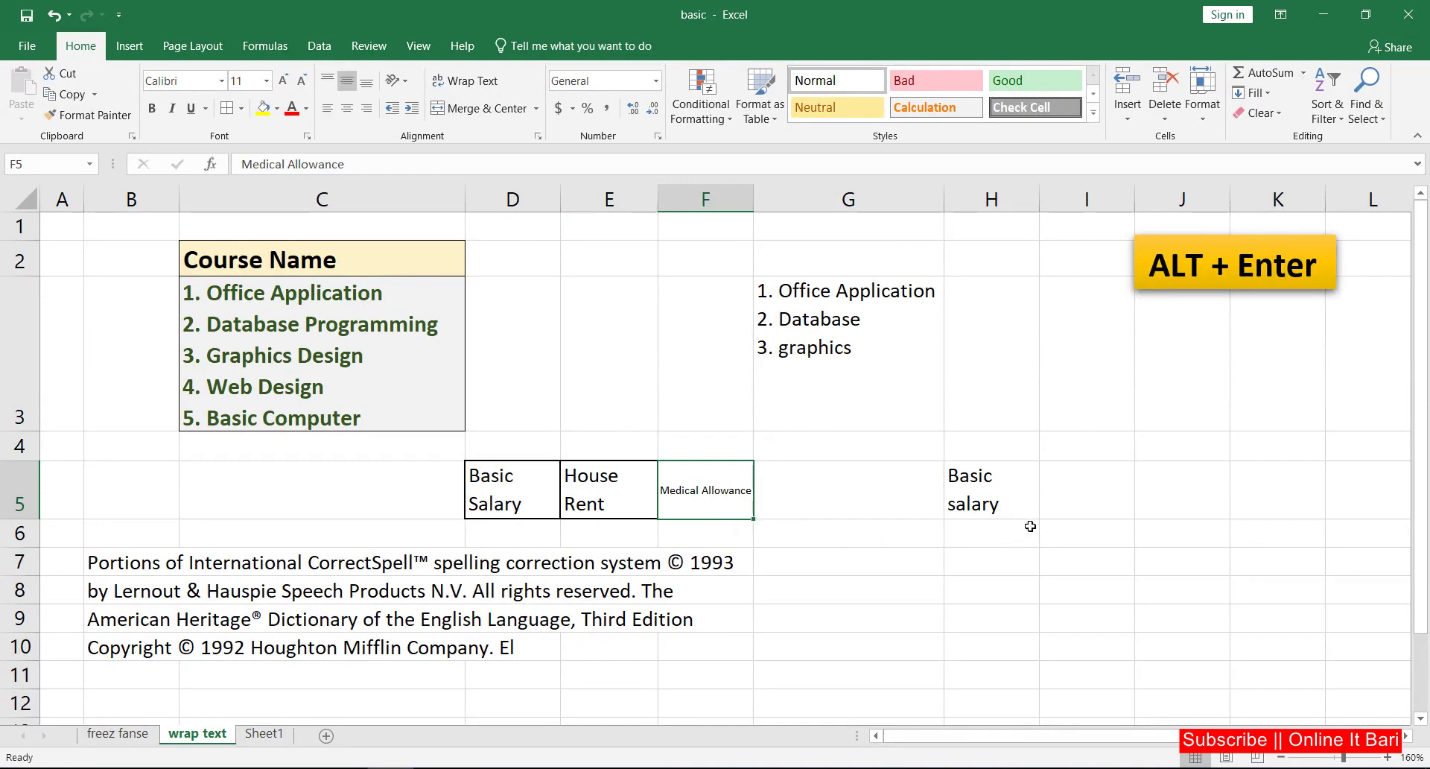
click(1090, 484)
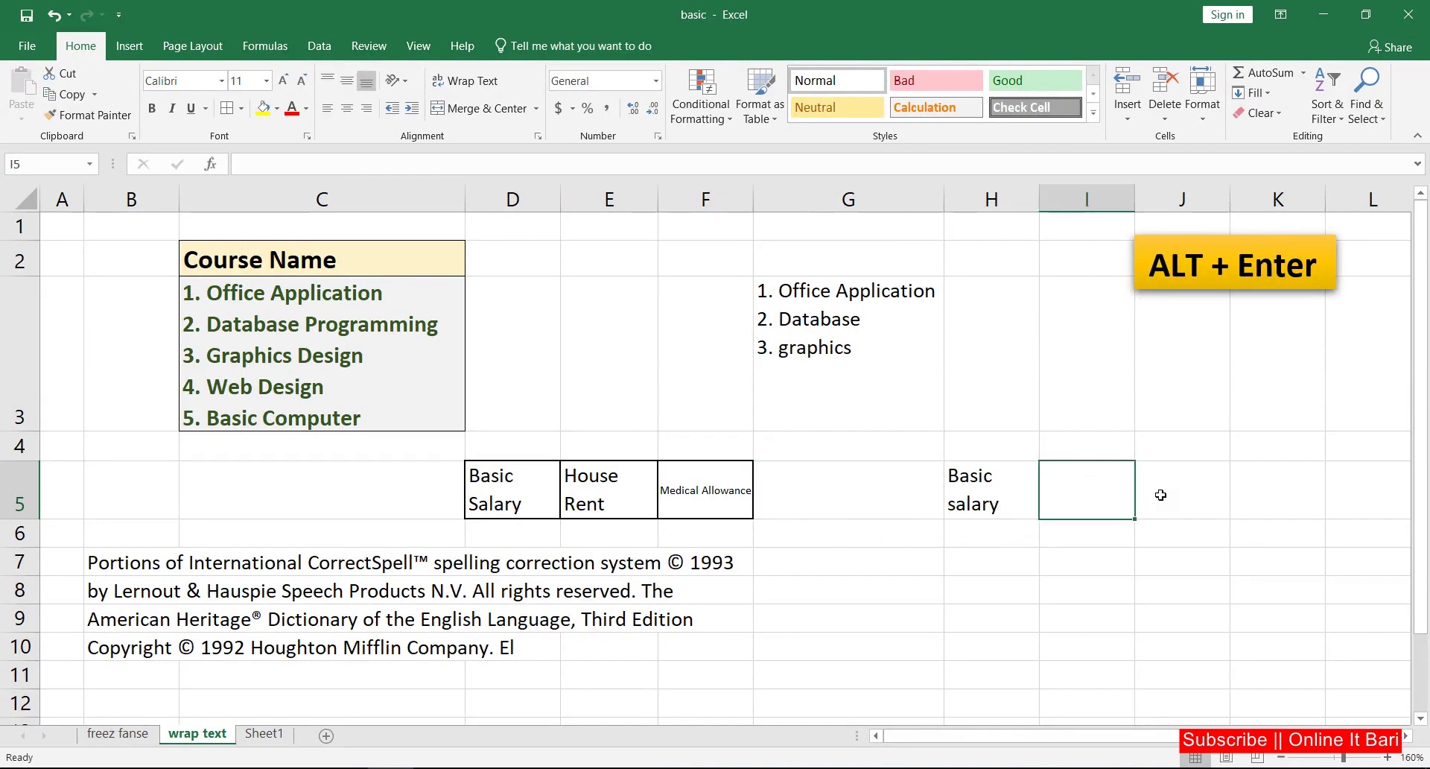
Step: Enter 'Medical Allowance' in I5, wrapping over three lines, and compare it with F5
text(Medi)
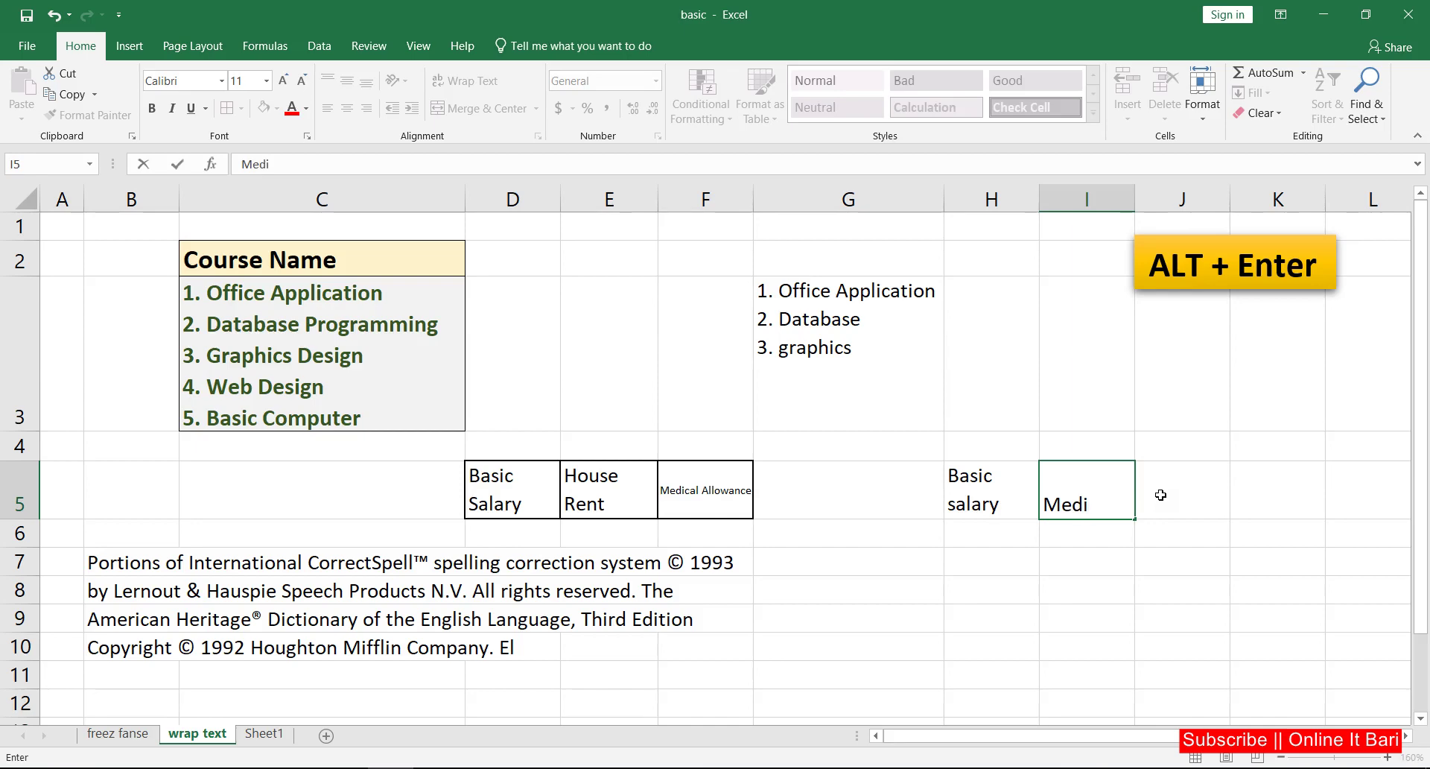
text(cal A)
text(llow)
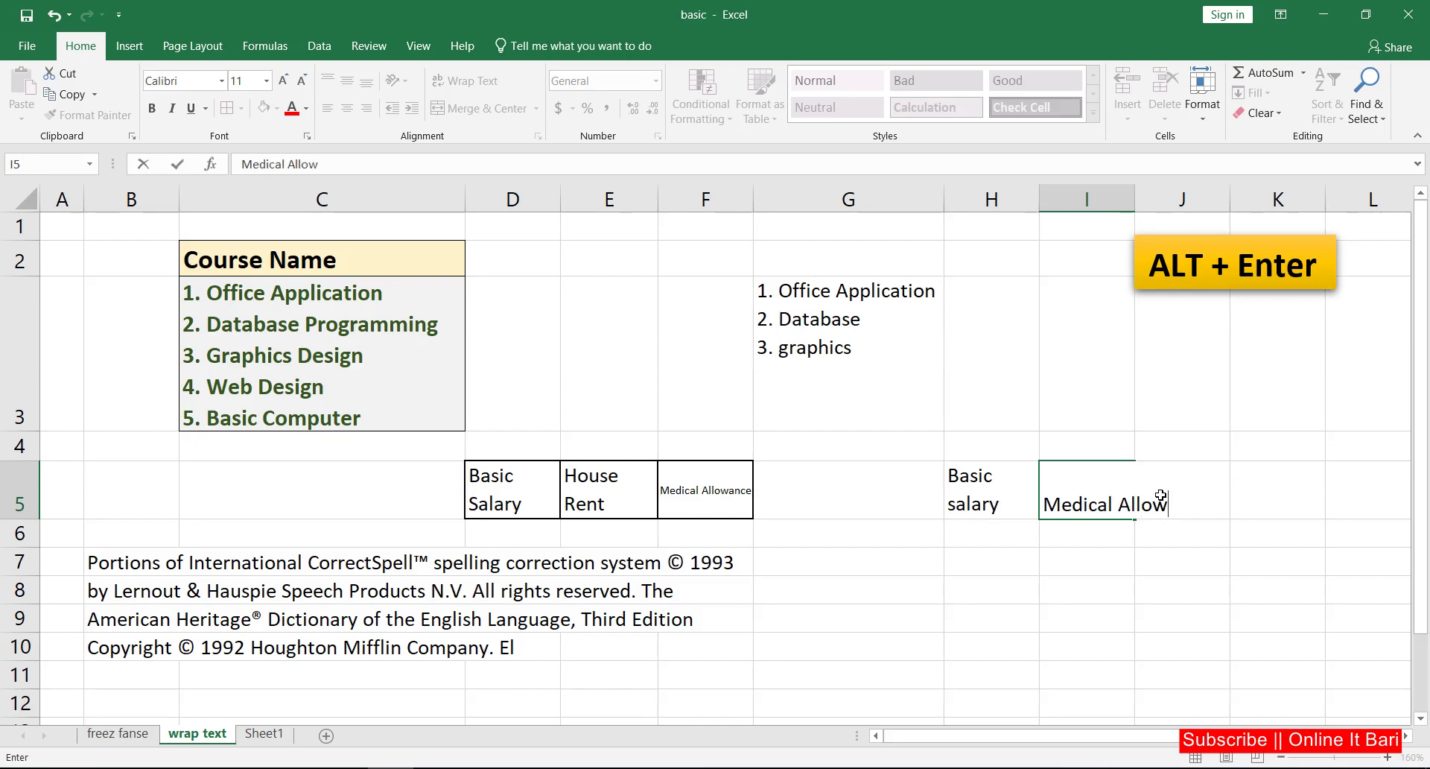
text(ans)
key(Return)
click(1086, 493)
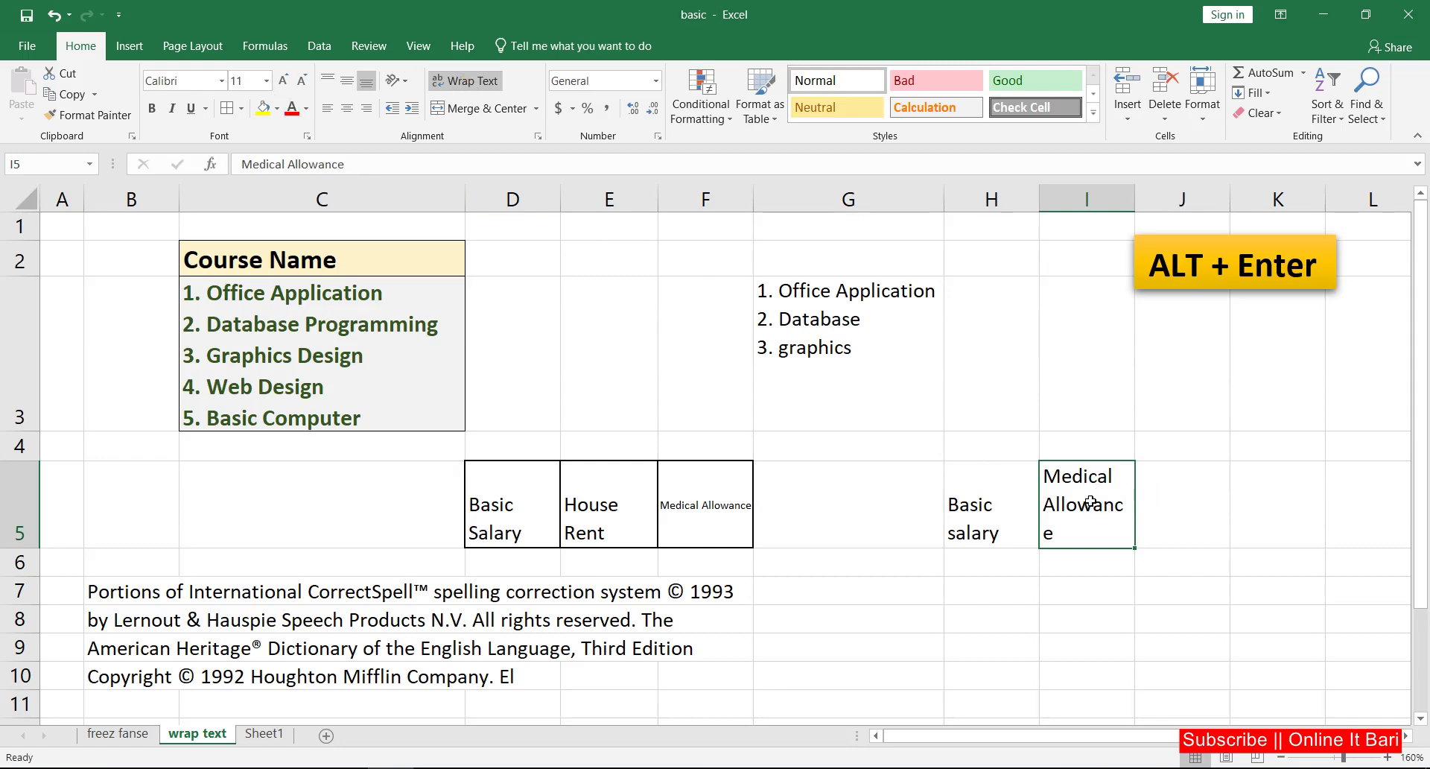
click(679, 513)
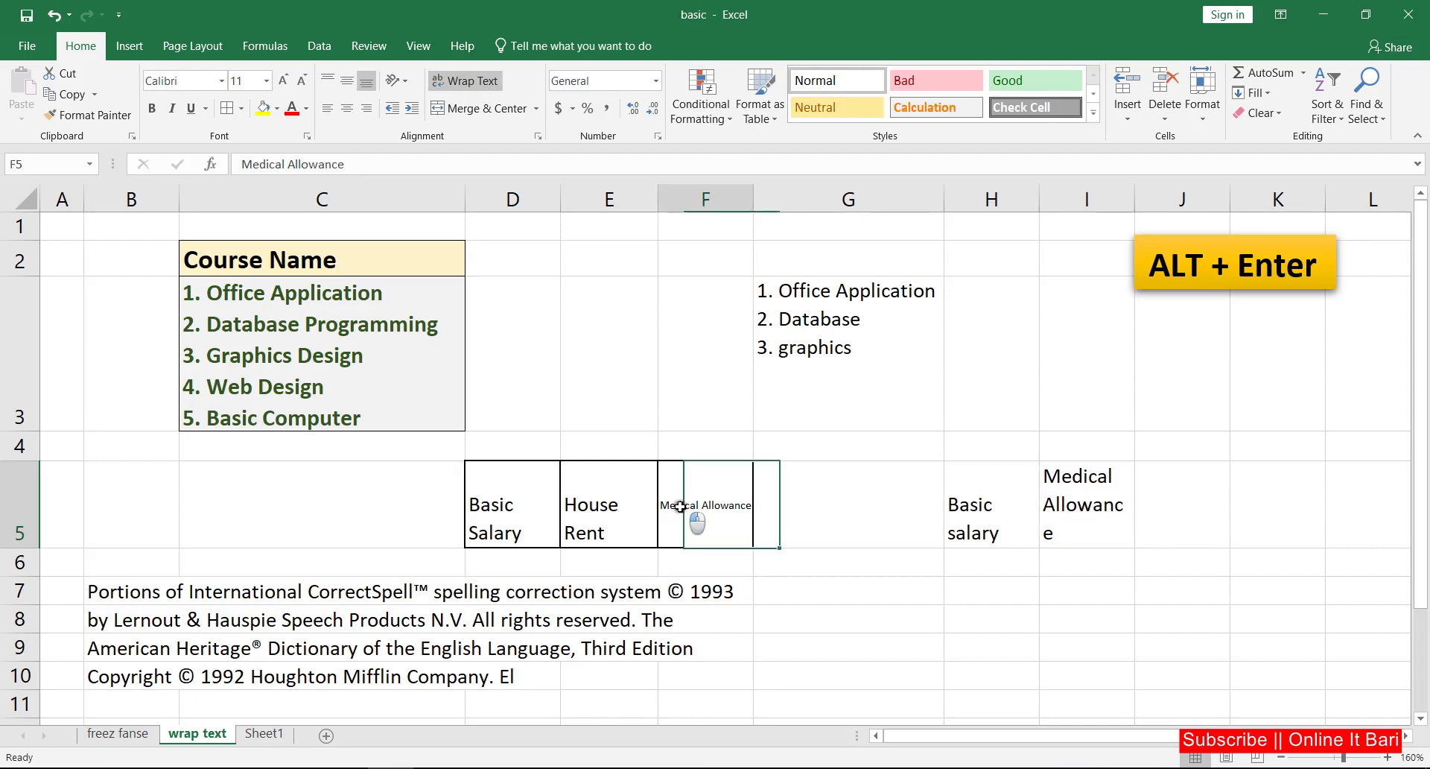
click(1066, 507)
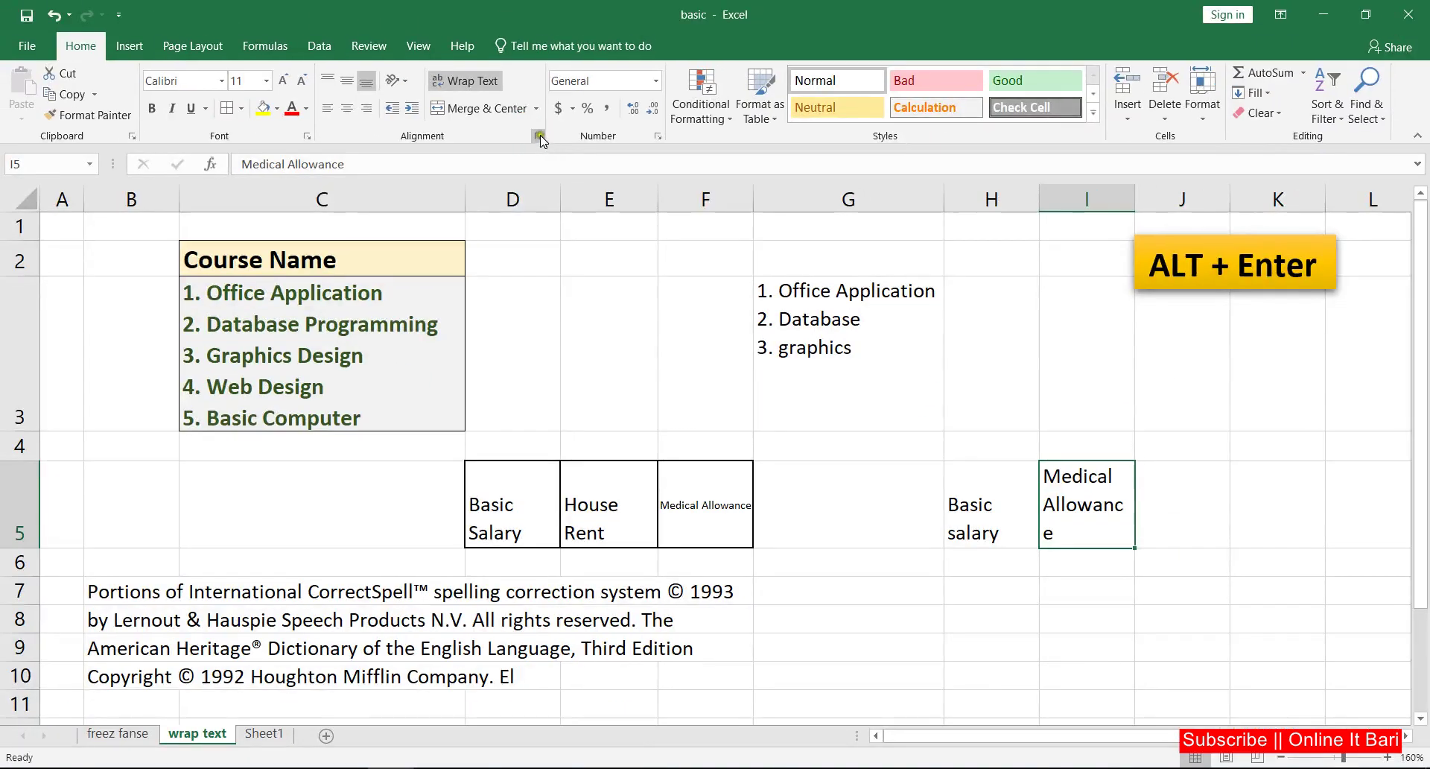
Step: Review the Shrink to fit option in Format Cells for I5, then close without changes
click(539, 135)
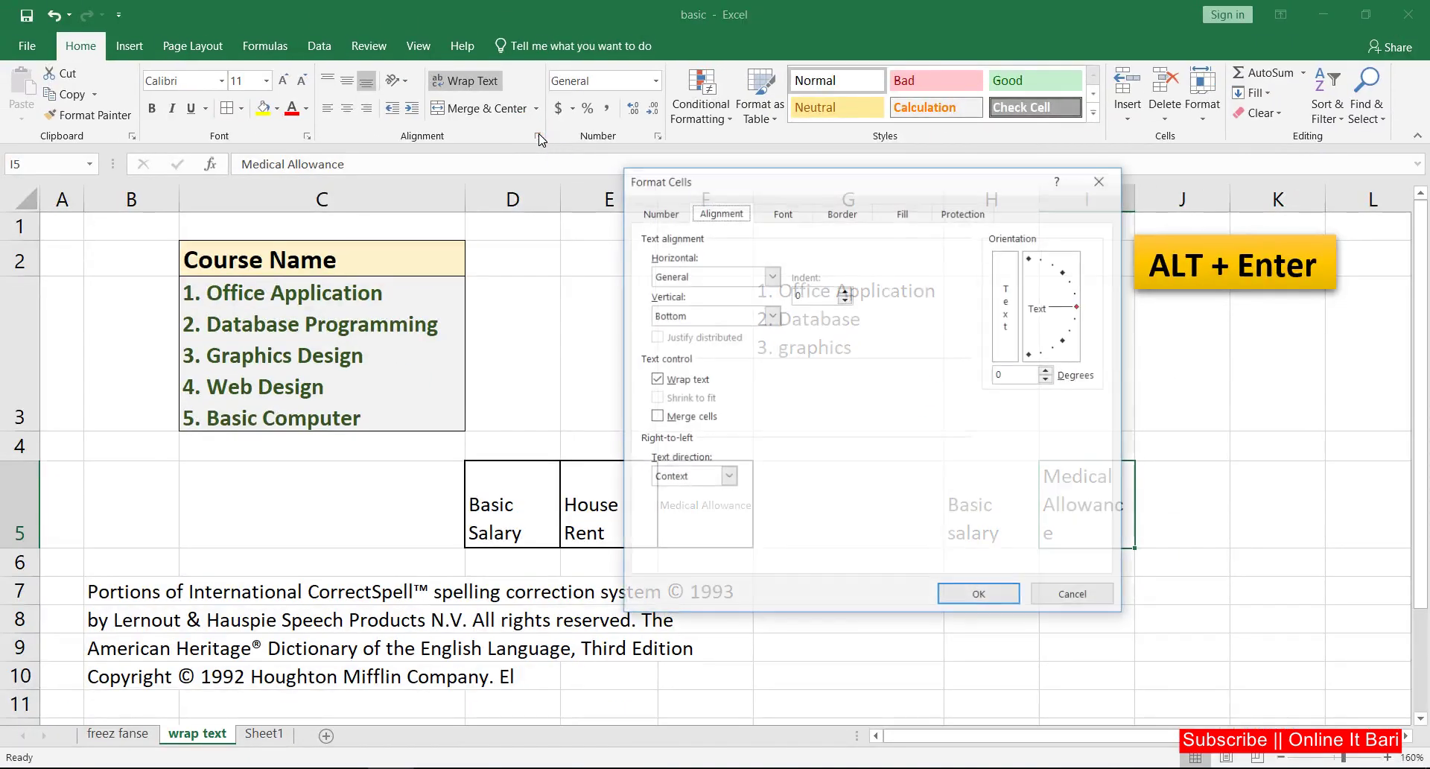
drag(737, 186, 569, 122)
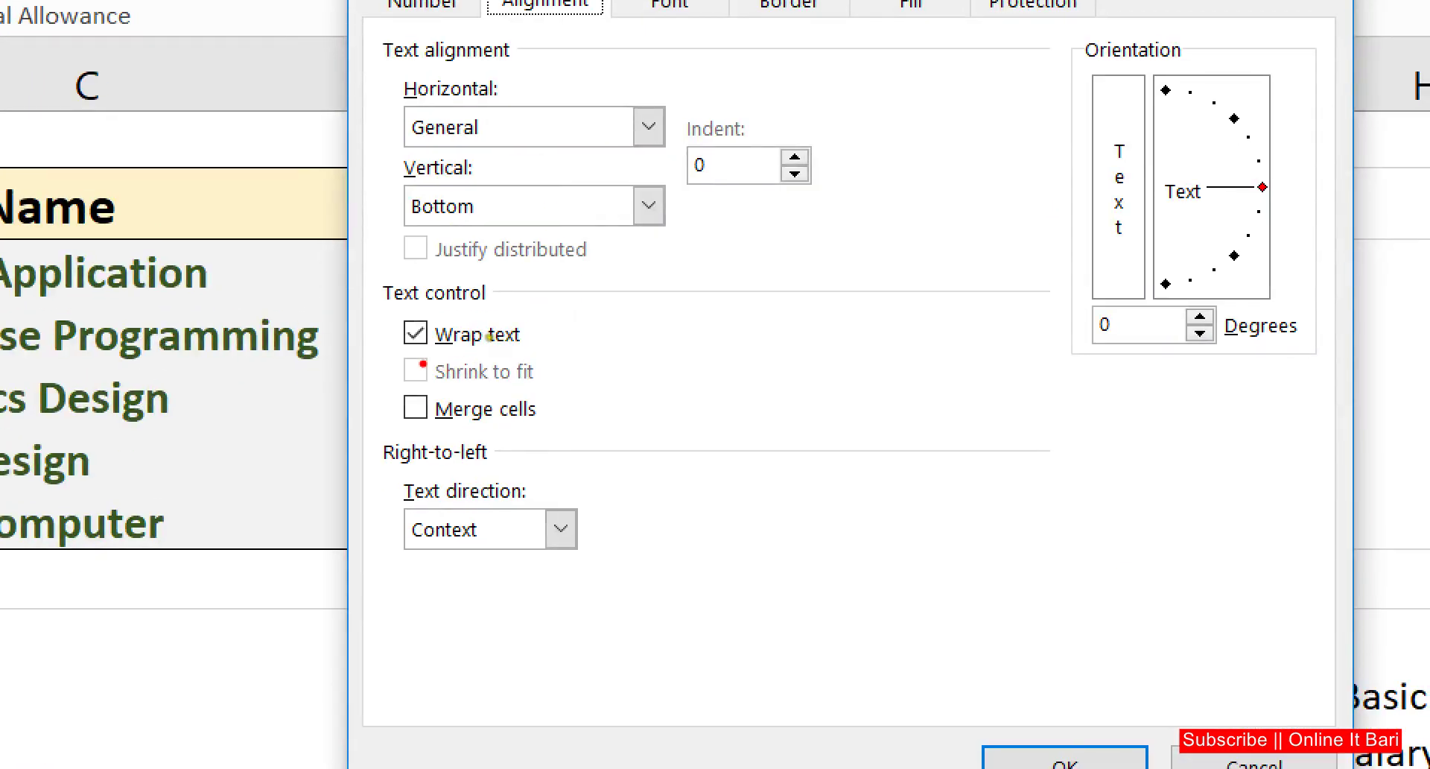
drag(408, 350, 457, 359)
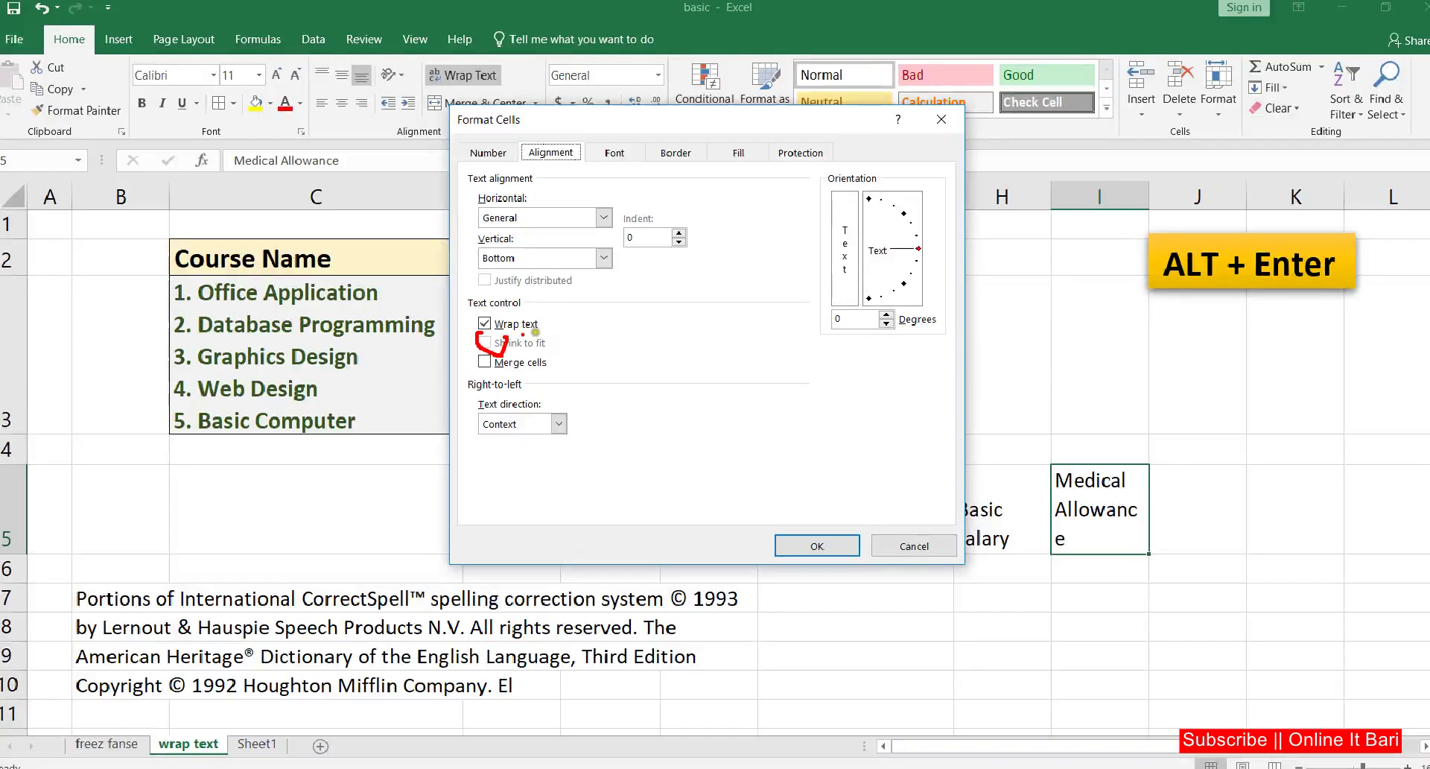
click(1252, 761)
click(1092, 502)
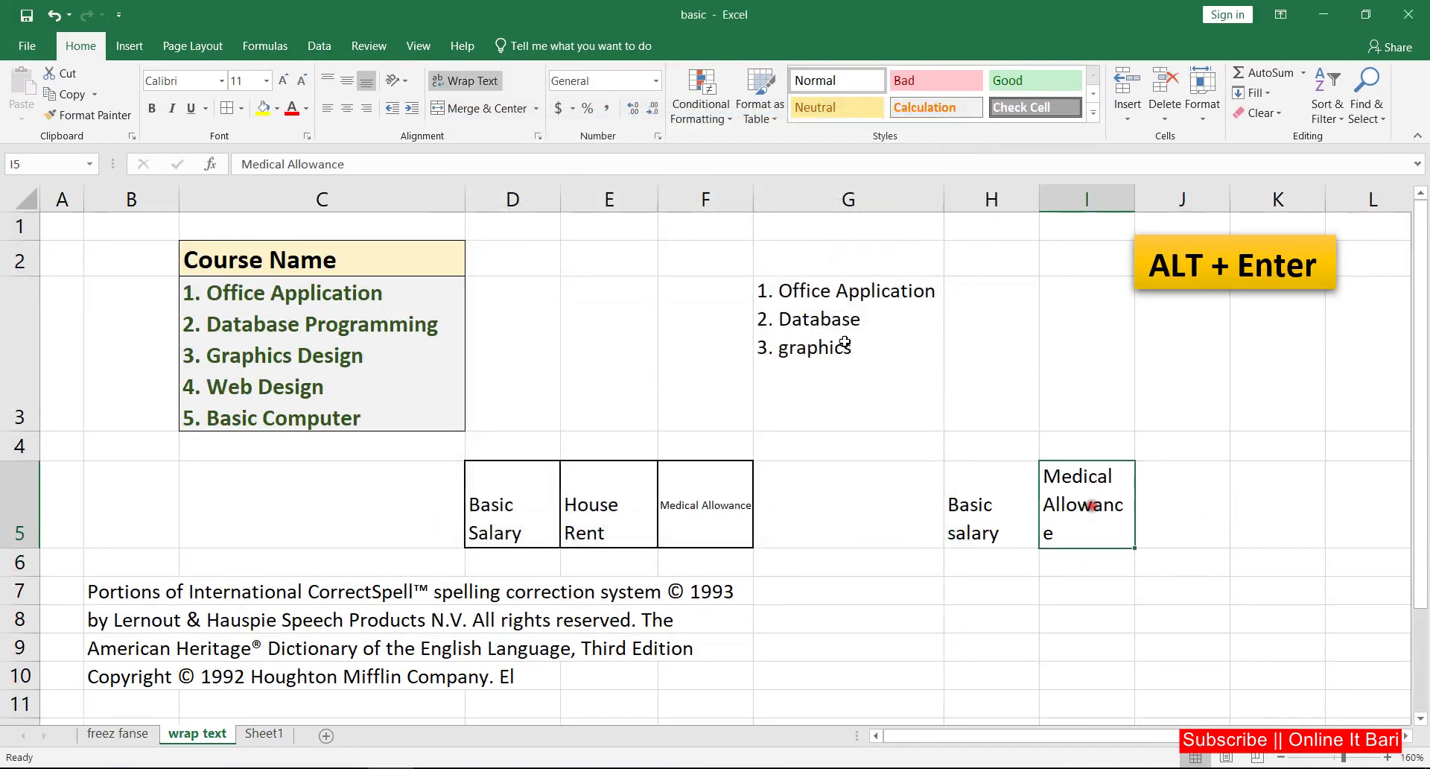
Step: Turn off Wrap text, enable Shrink to fit, and centre Medical Allowance horizontally and vertically in I5
click(537, 136)
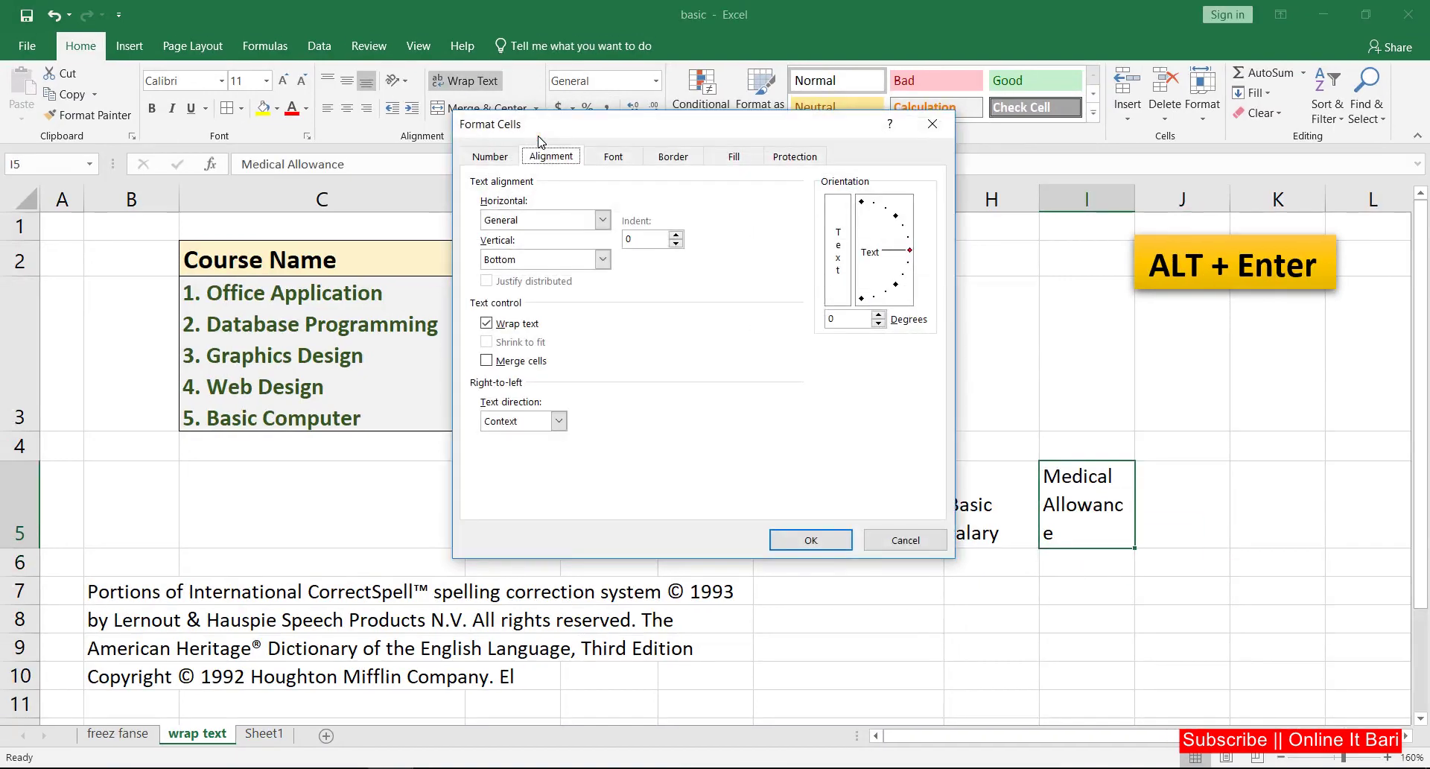
click(514, 326)
click(486, 341)
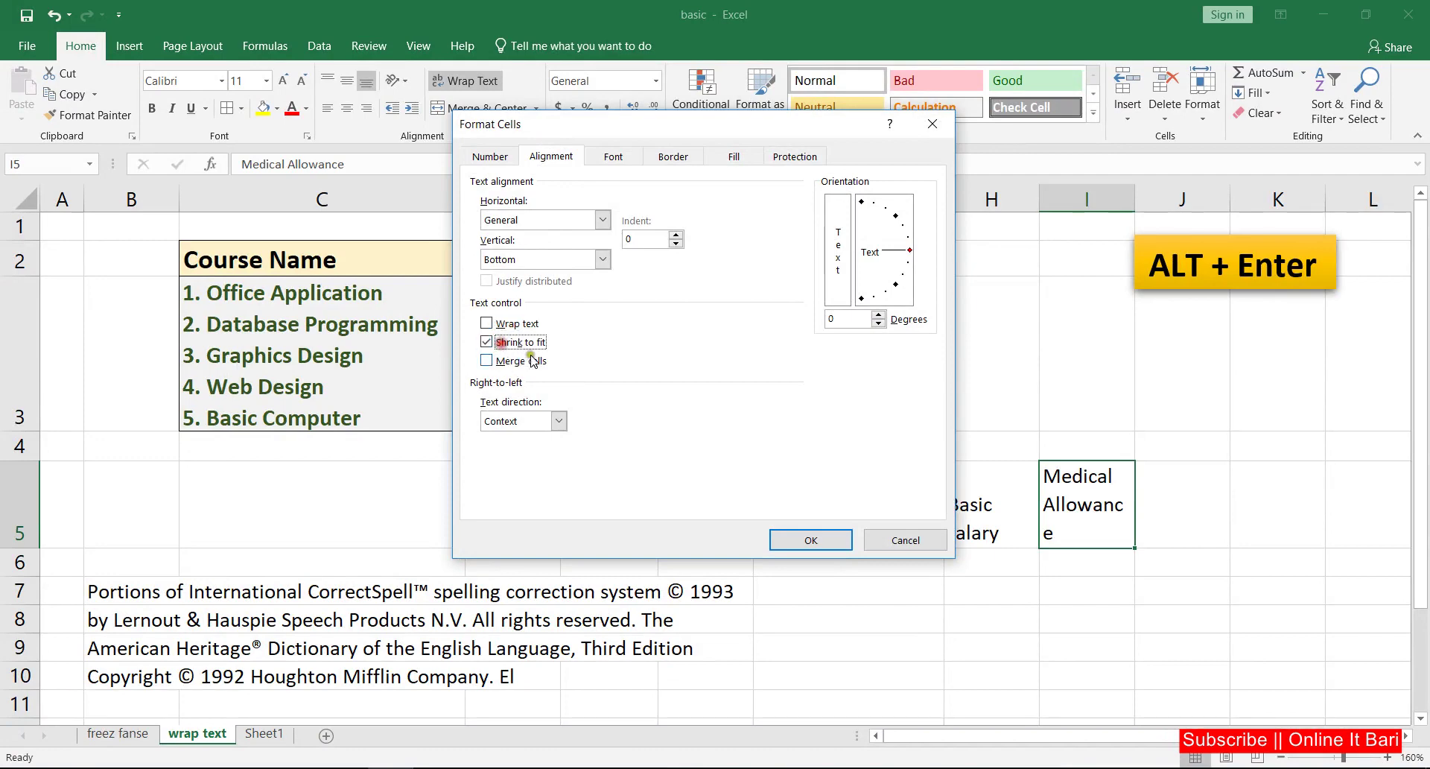
click(817, 541)
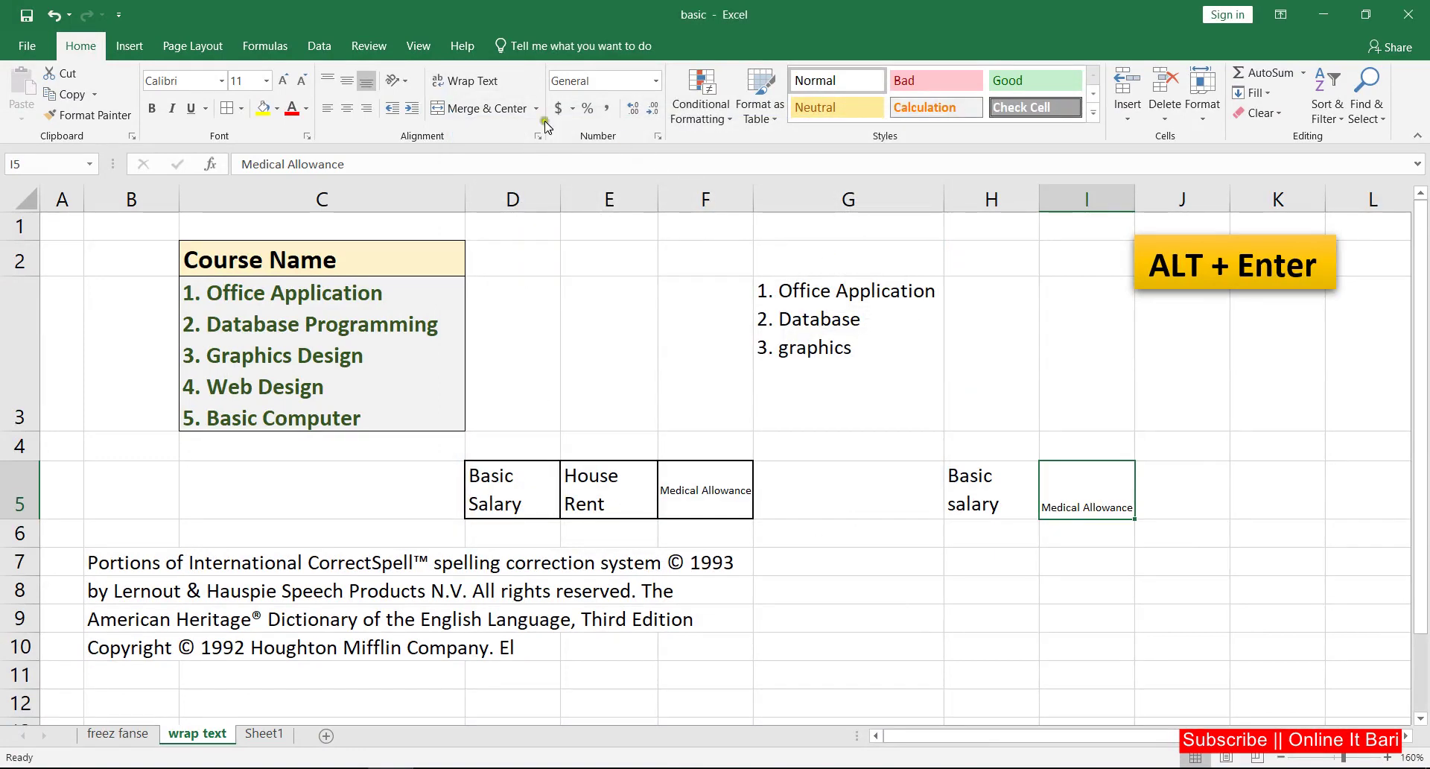
click(347, 107)
click(347, 81)
click(1199, 491)
Step: Select the paragraph block B7:F10, then pick C13 and go to the File Info page
click(1117, 488)
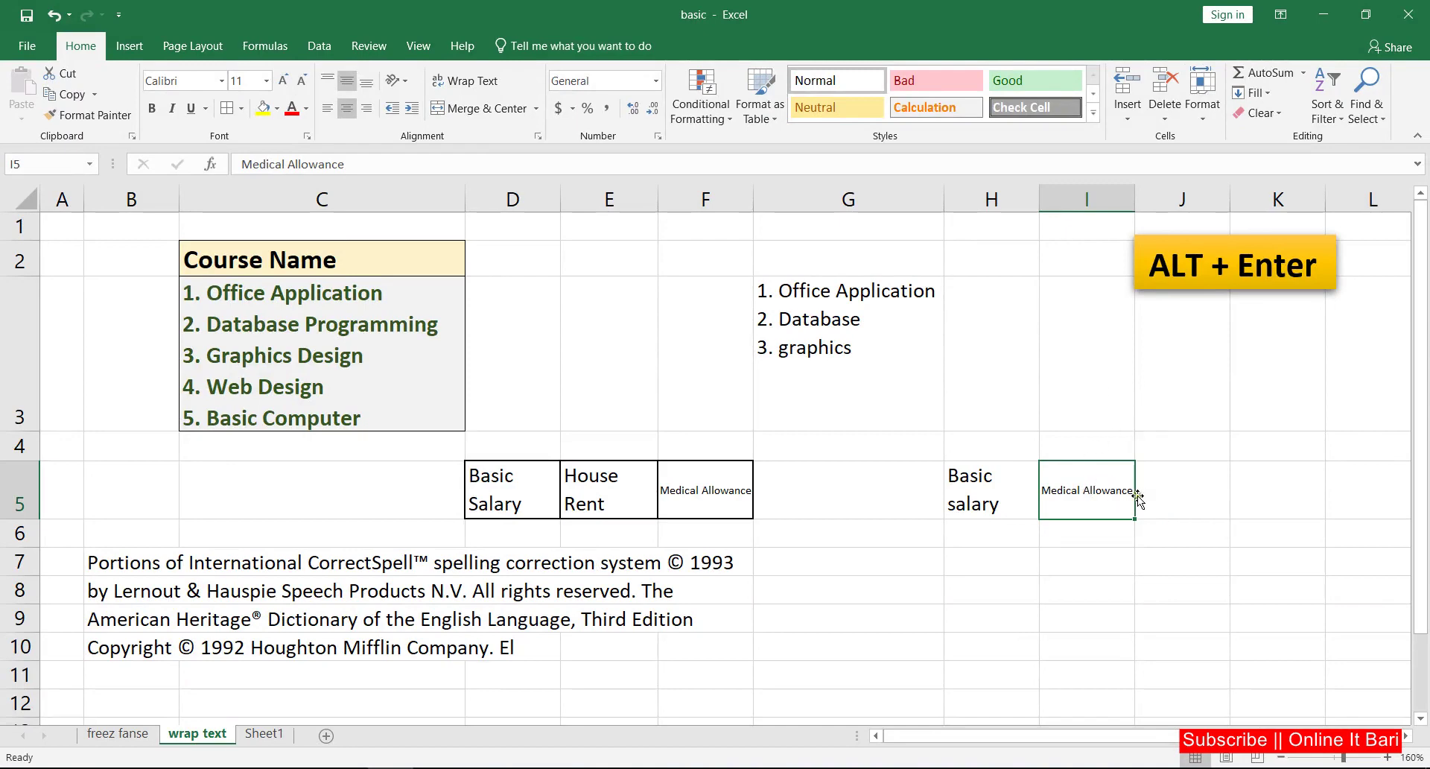
scroll(756, 332, down, 1)
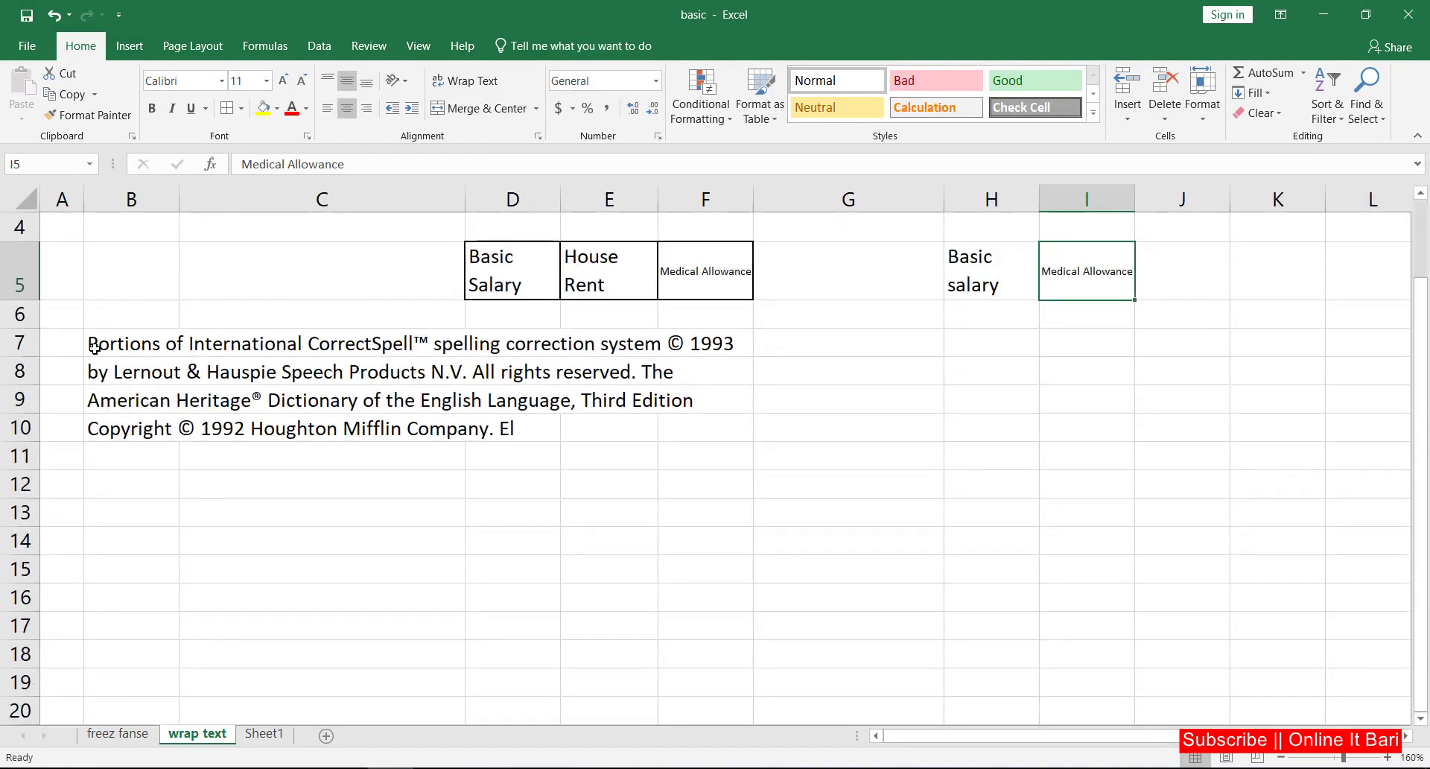
mouse_move(89, 342)
mouse_down()
mouse_move(537, 397)
mouse_move(699, 451)
mouse_up()
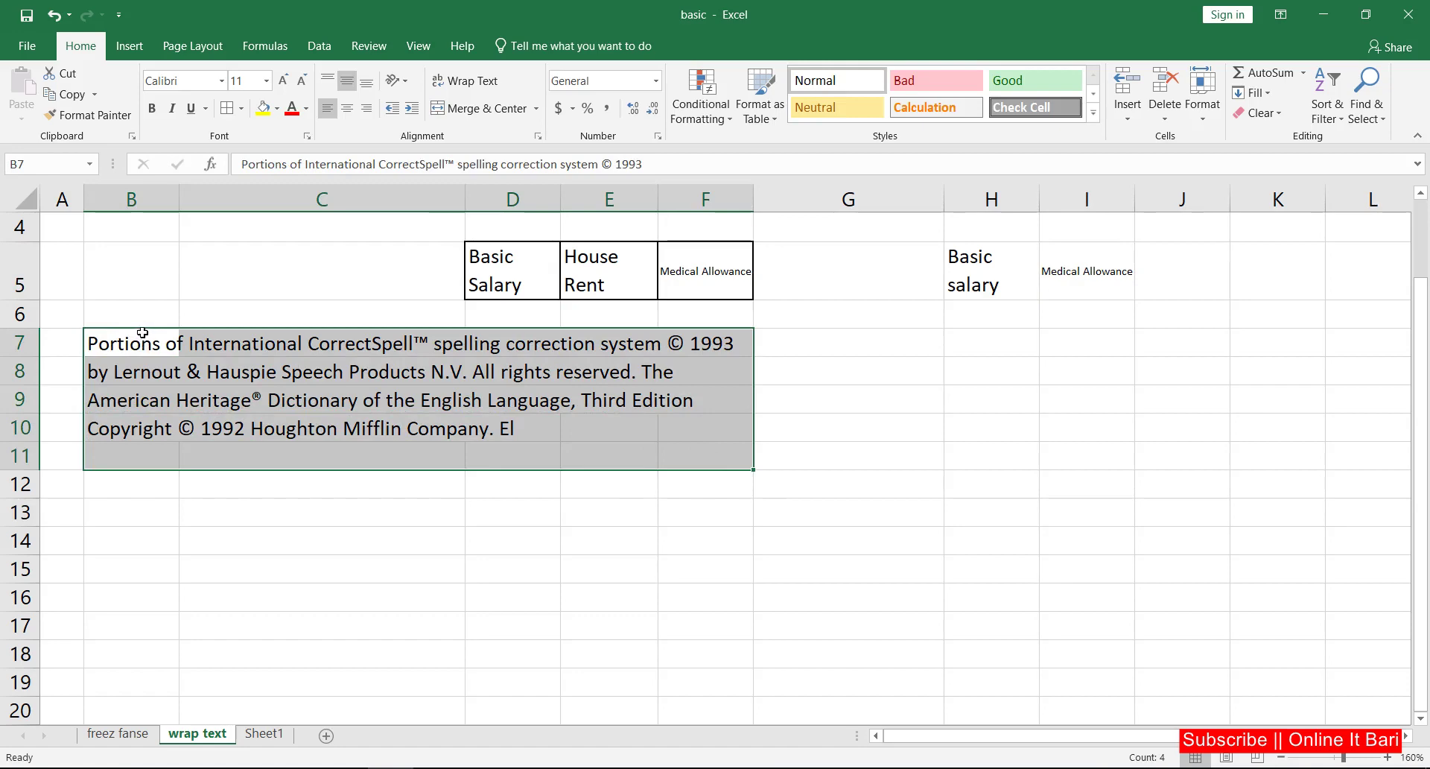
click(124, 337)
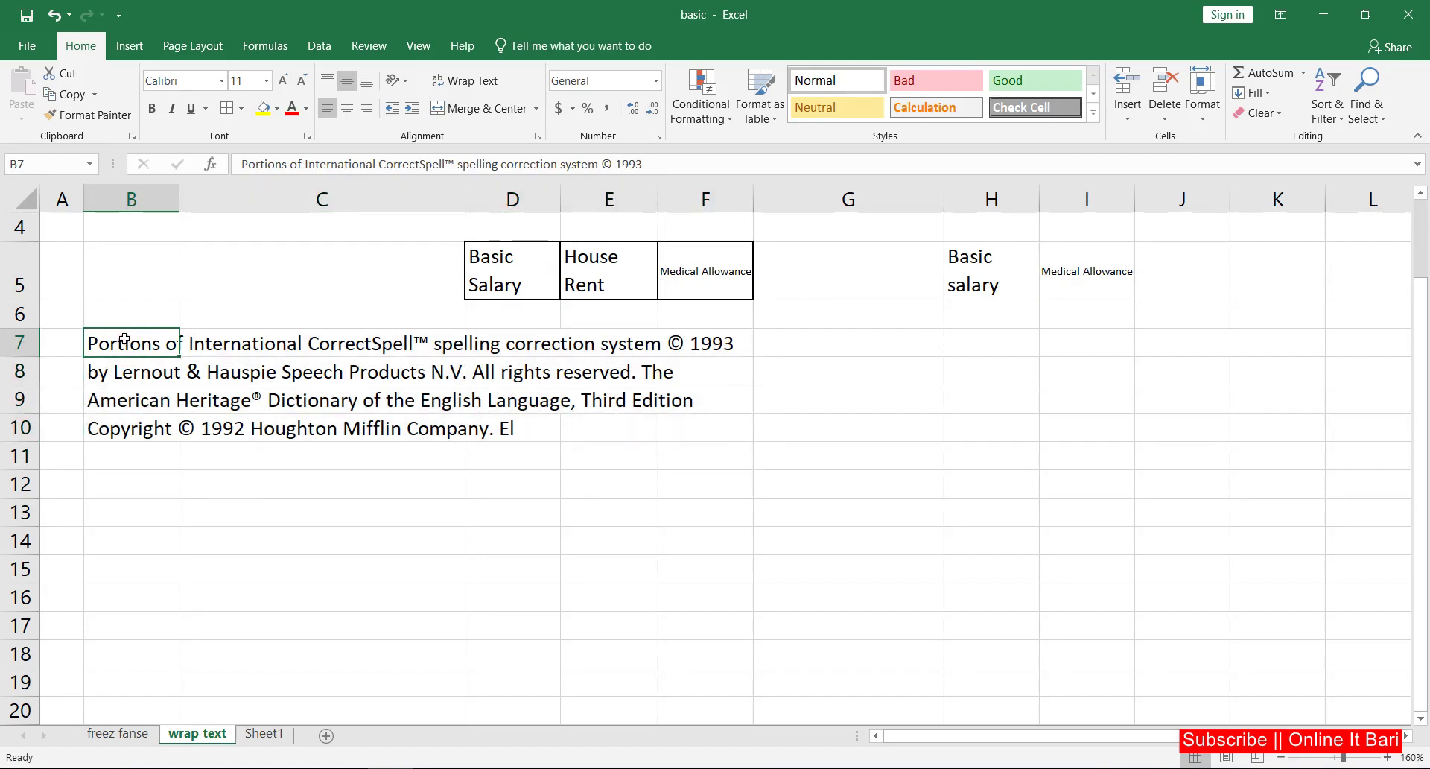
drag(124, 339, 717, 428)
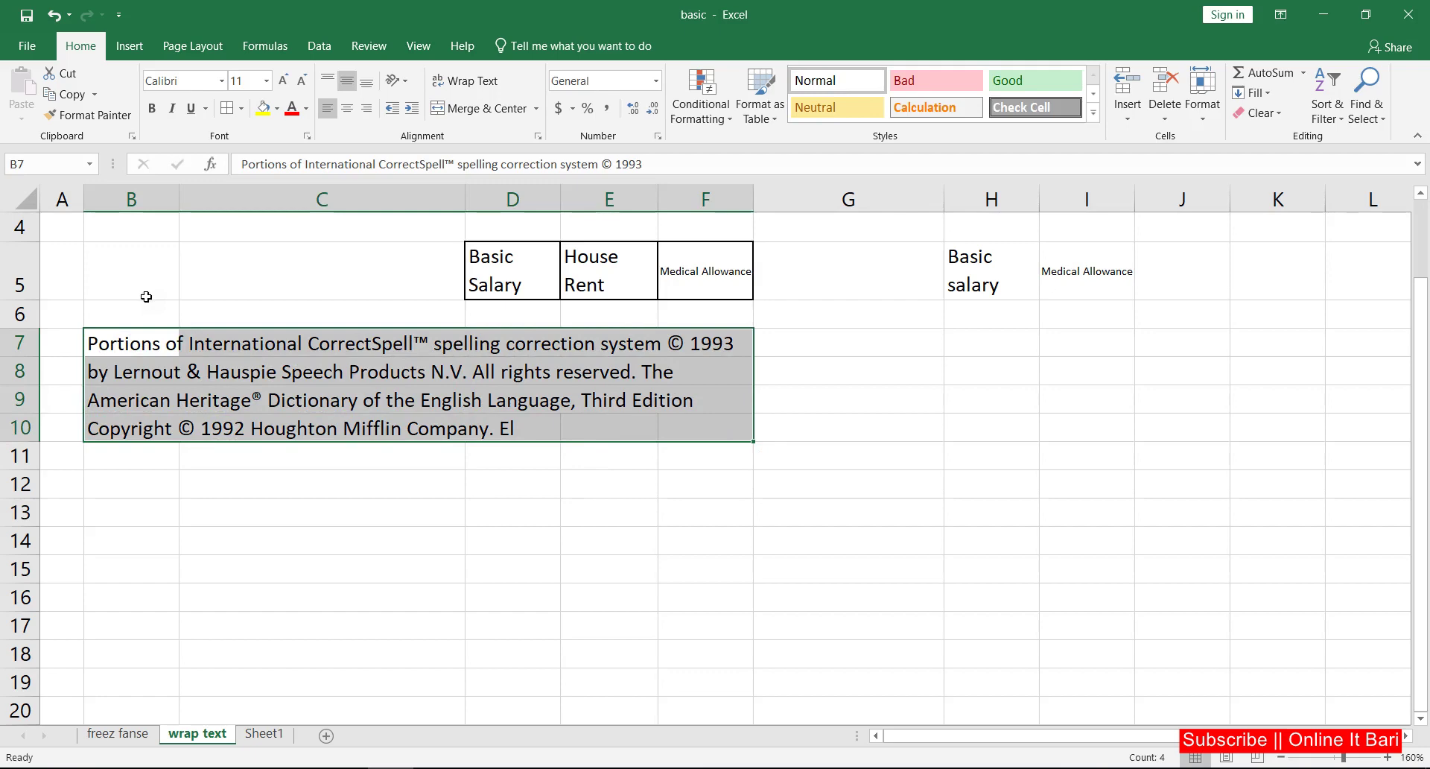
click(219, 506)
click(27, 45)
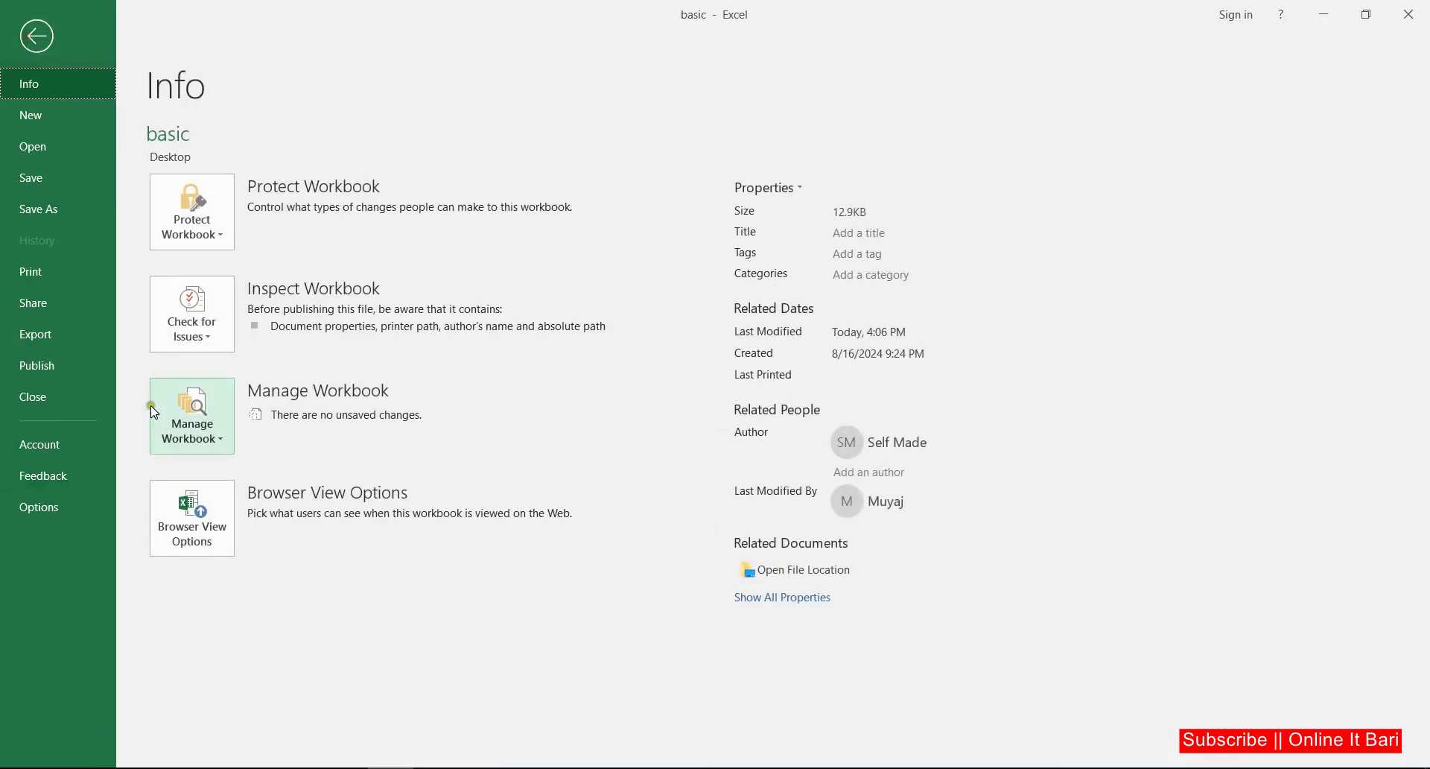
Step: Copy the Microsoft customers licence paragraph from About Excel and return to the worksheet
click(52, 447)
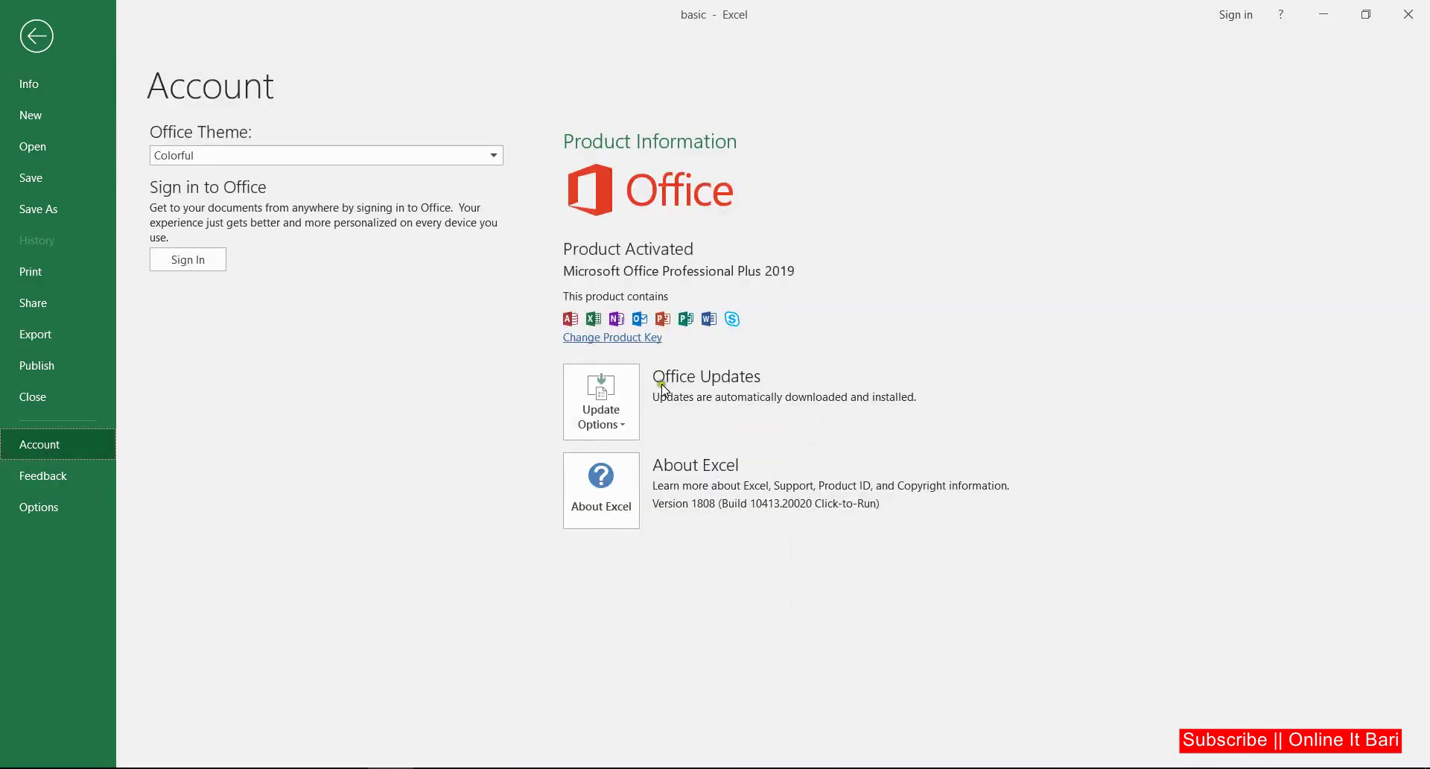
click(618, 483)
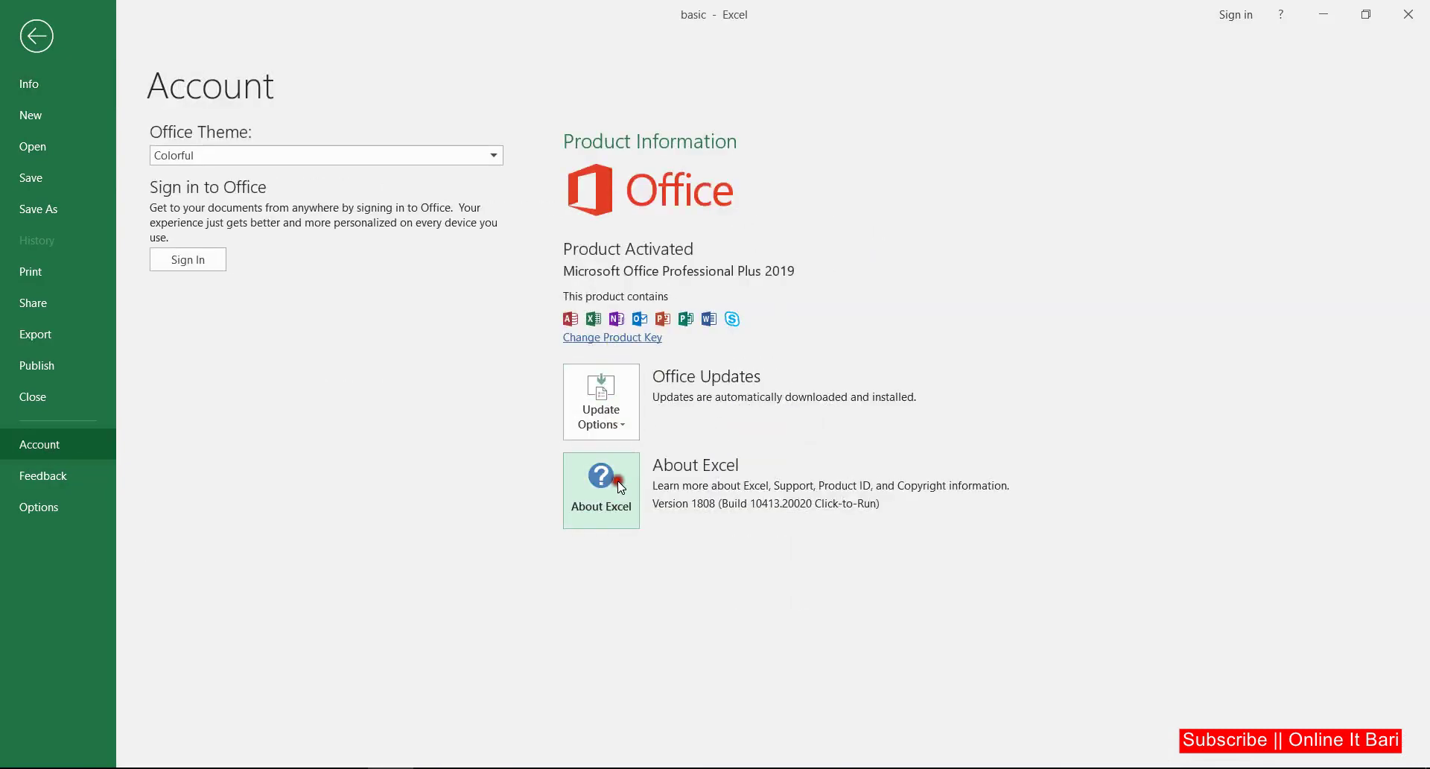
drag(275, 239, 948, 341)
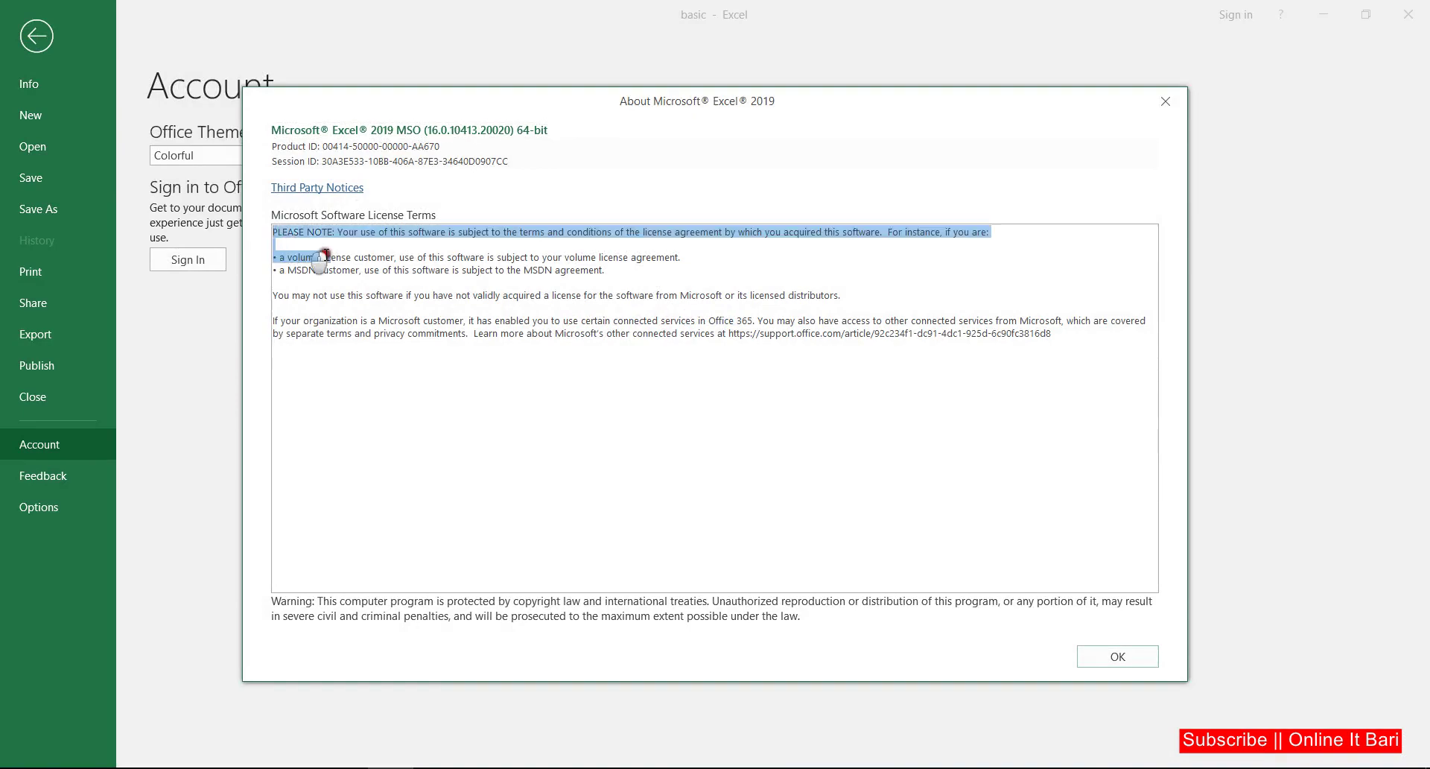
click(576, 391)
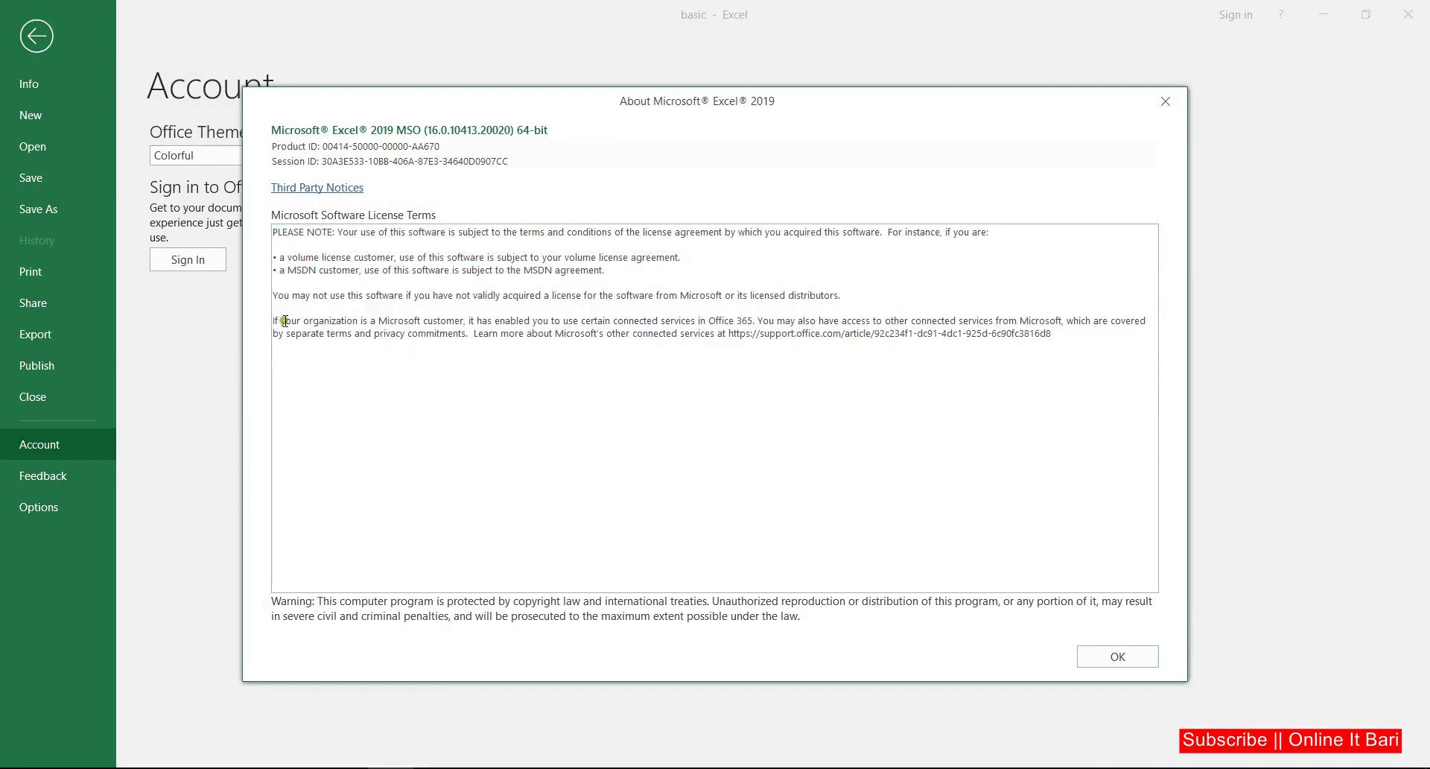
drag(274, 321, 1119, 345)
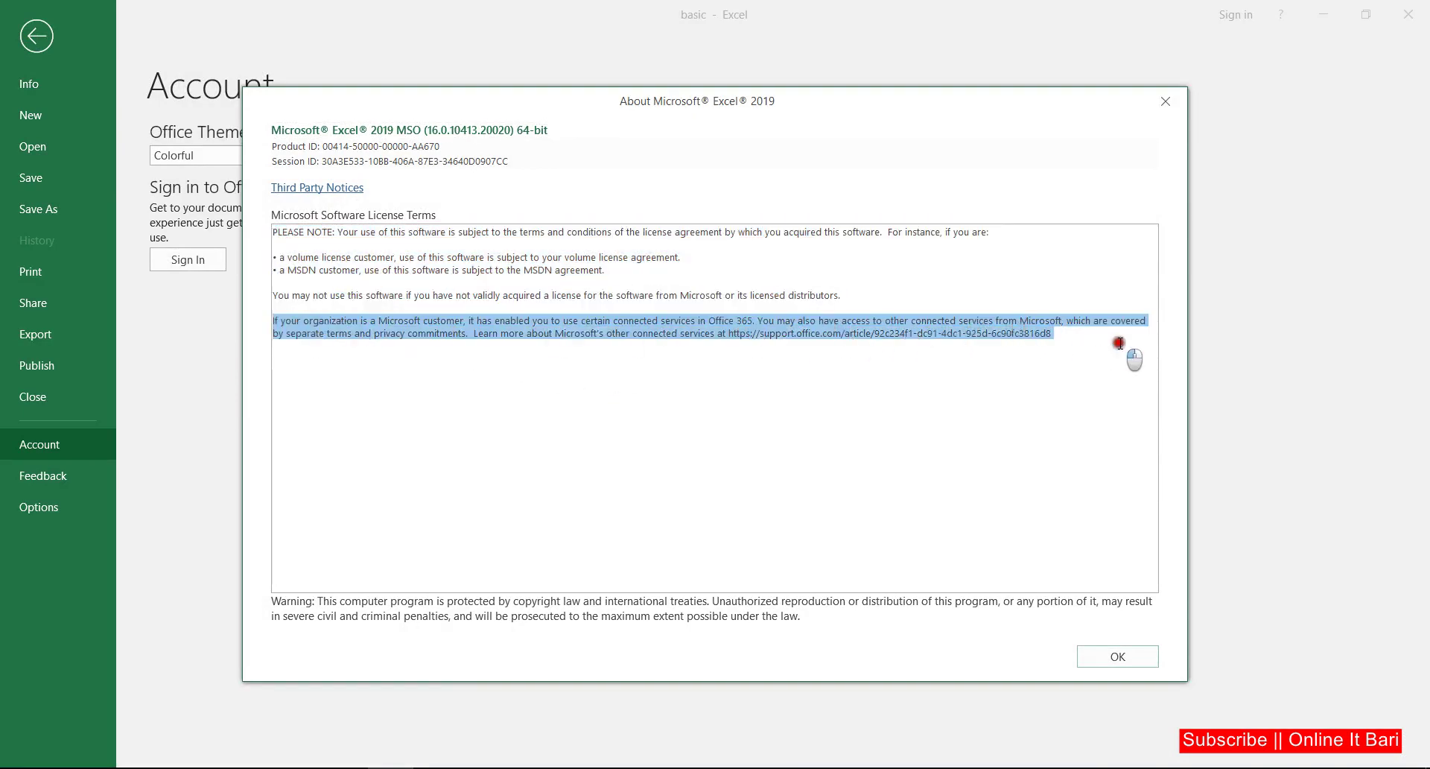
click(1166, 102)
click(37, 35)
Step: Paste the copied paragraph into D13 and select D13:H17 as the reflow area
right_click(501, 512)
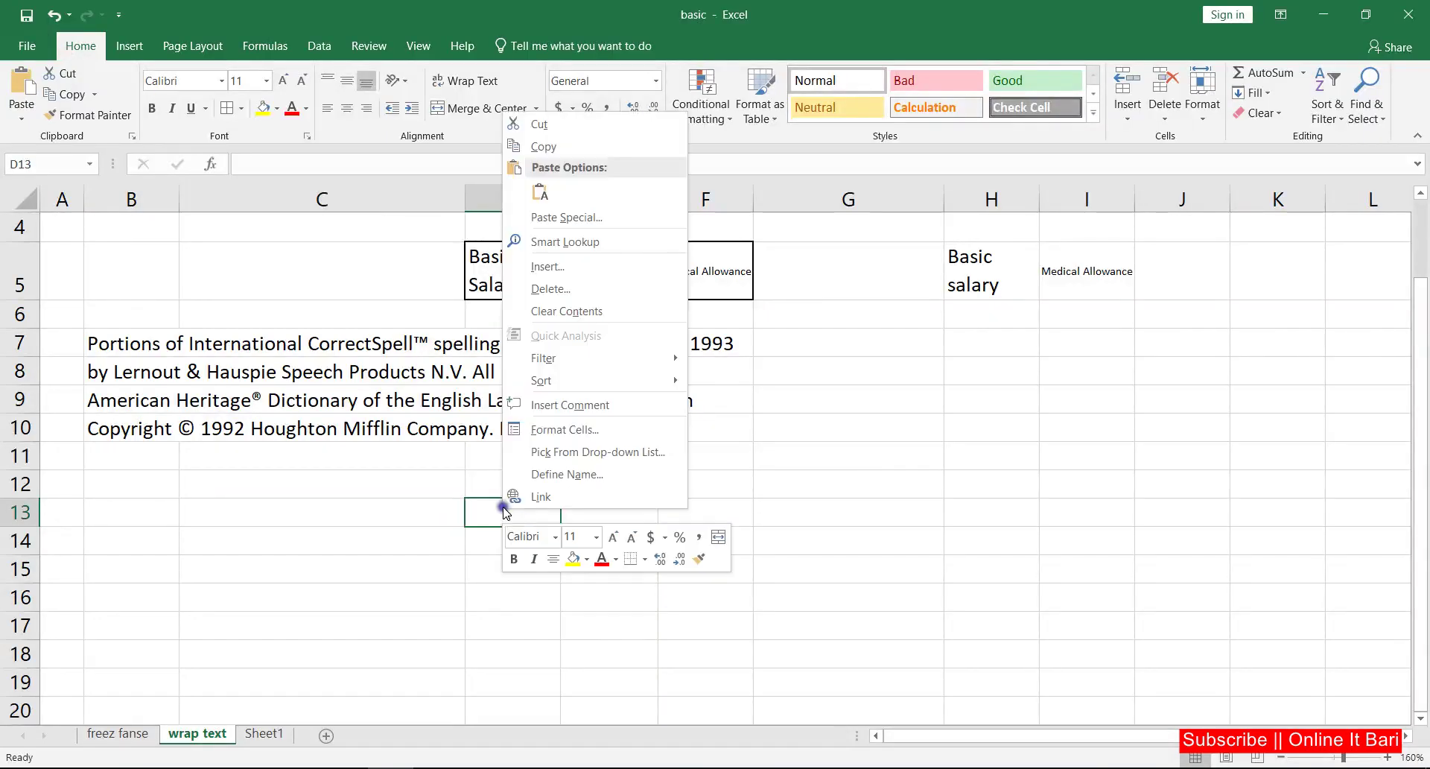
click(539, 192)
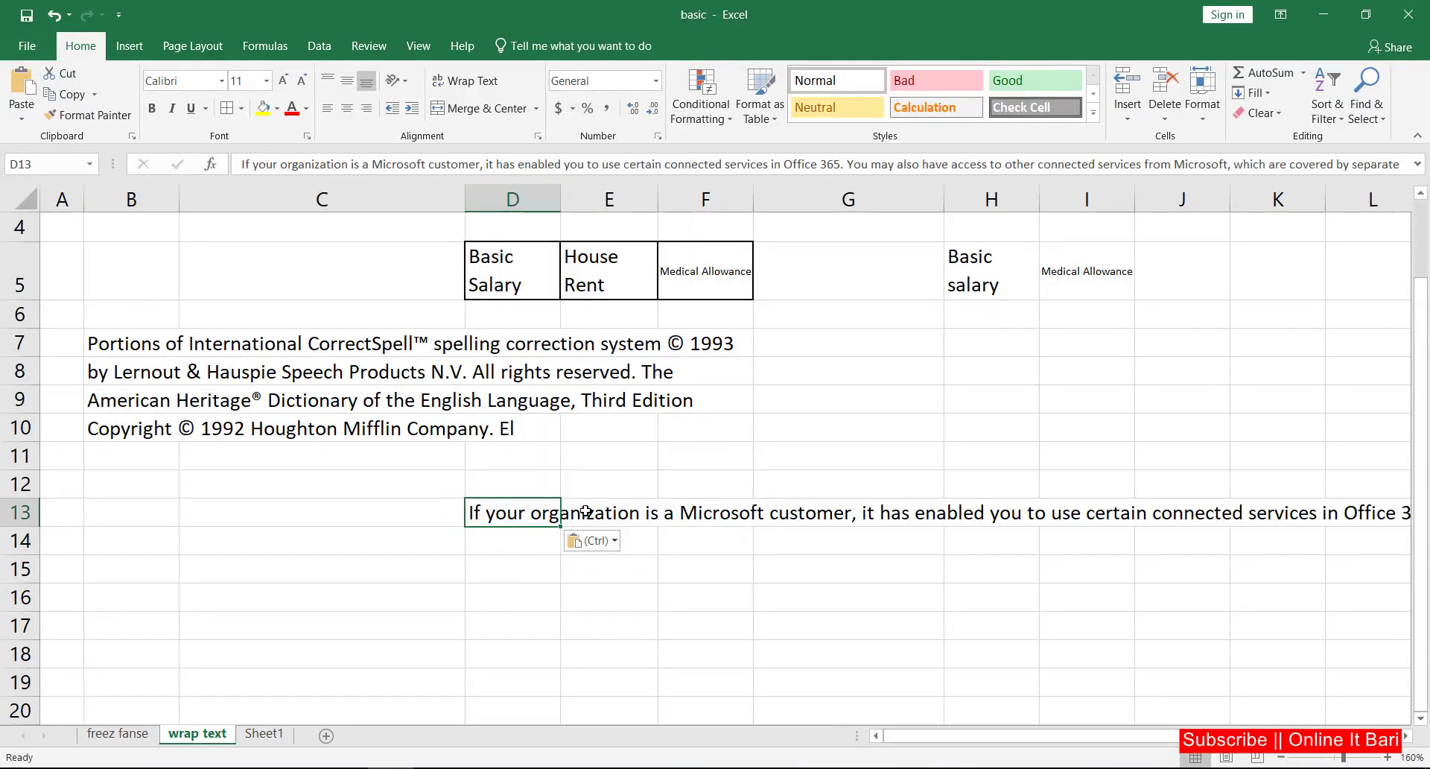
mouse_move(1121, 735)
mouse_down()
mouse_move(1205, 735)
mouse_move(910, 735)
mouse_up()
drag(501, 512, 1007, 644)
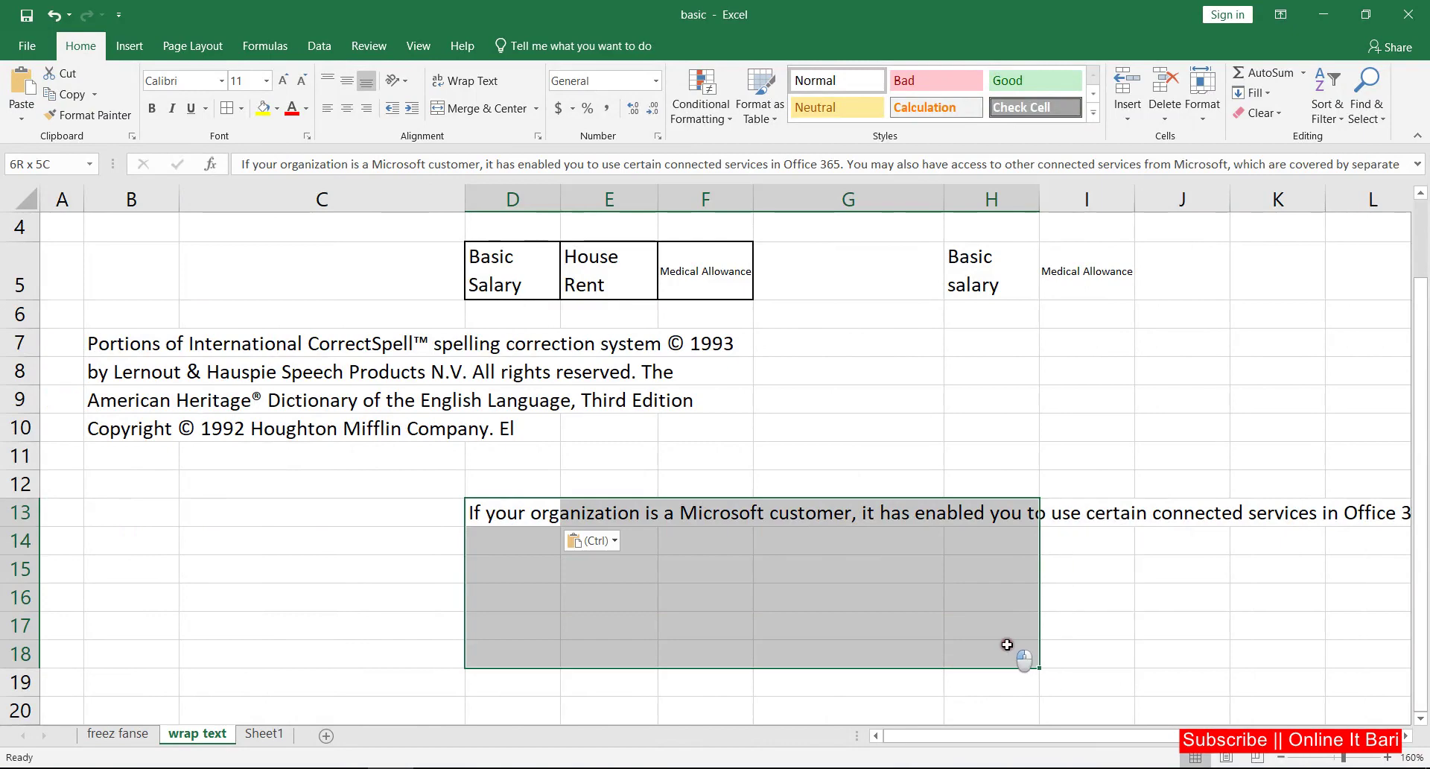
click(627, 477)
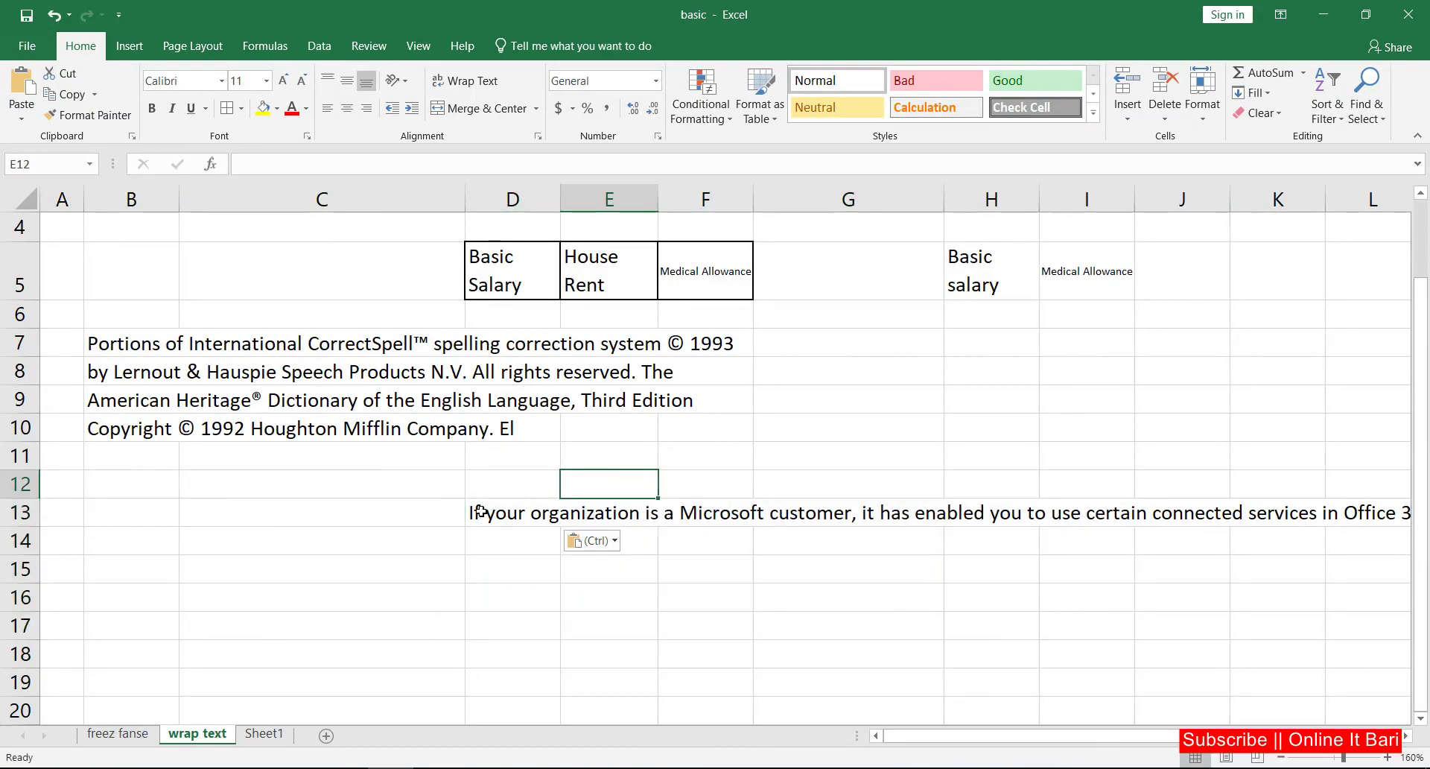
click(481, 511)
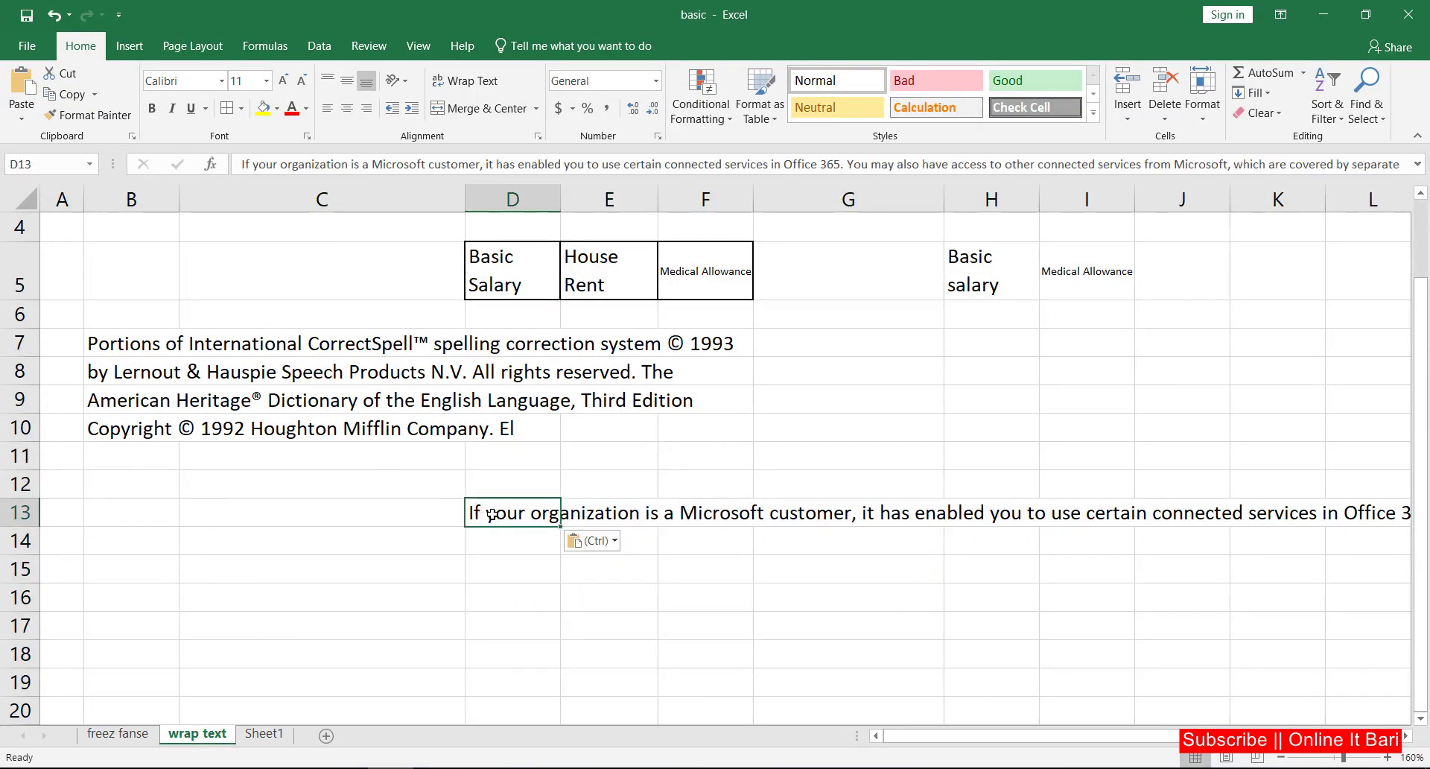
drag(481, 511, 1027, 632)
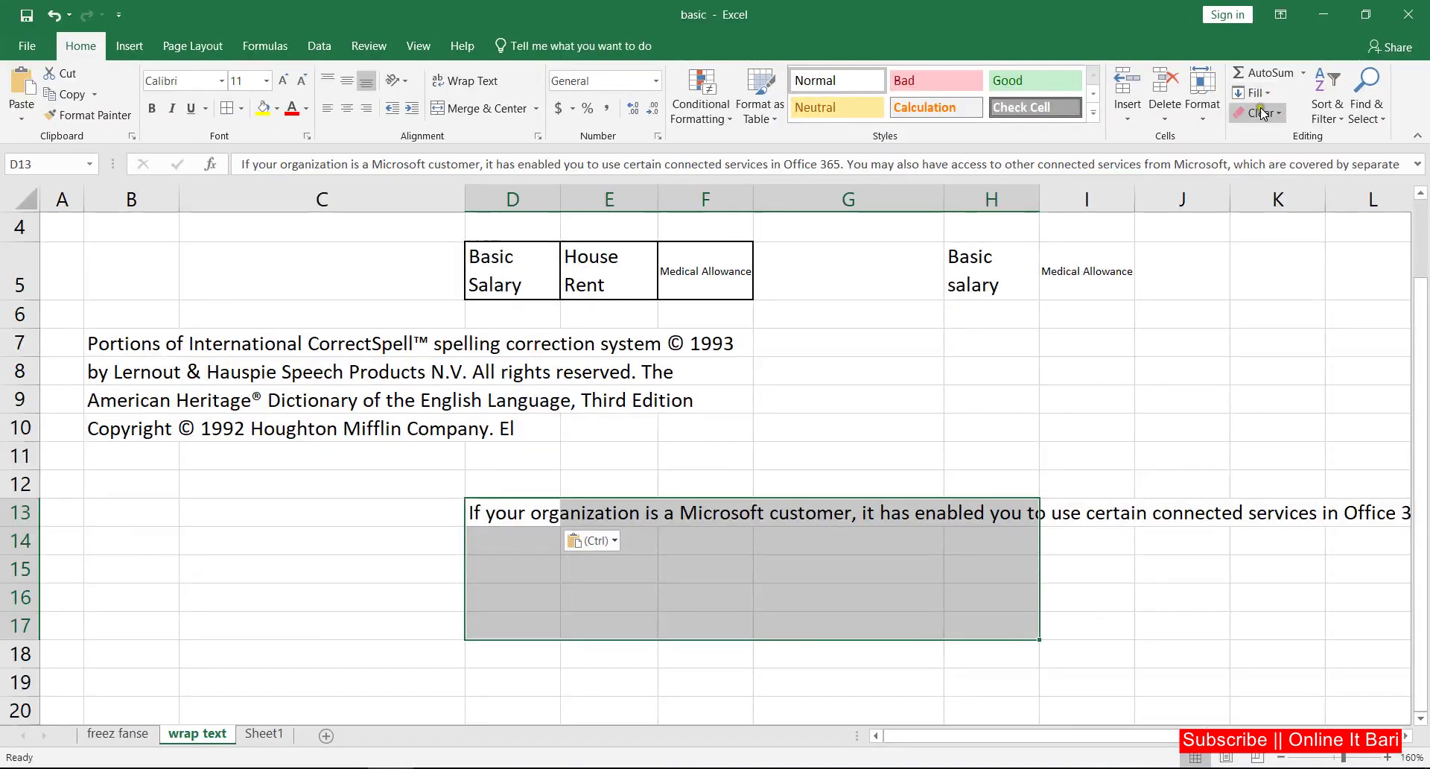
Step: Reflow the paragraph with Fill > Justify into five lines across D13:D17, then scroll back up
click(1256, 92)
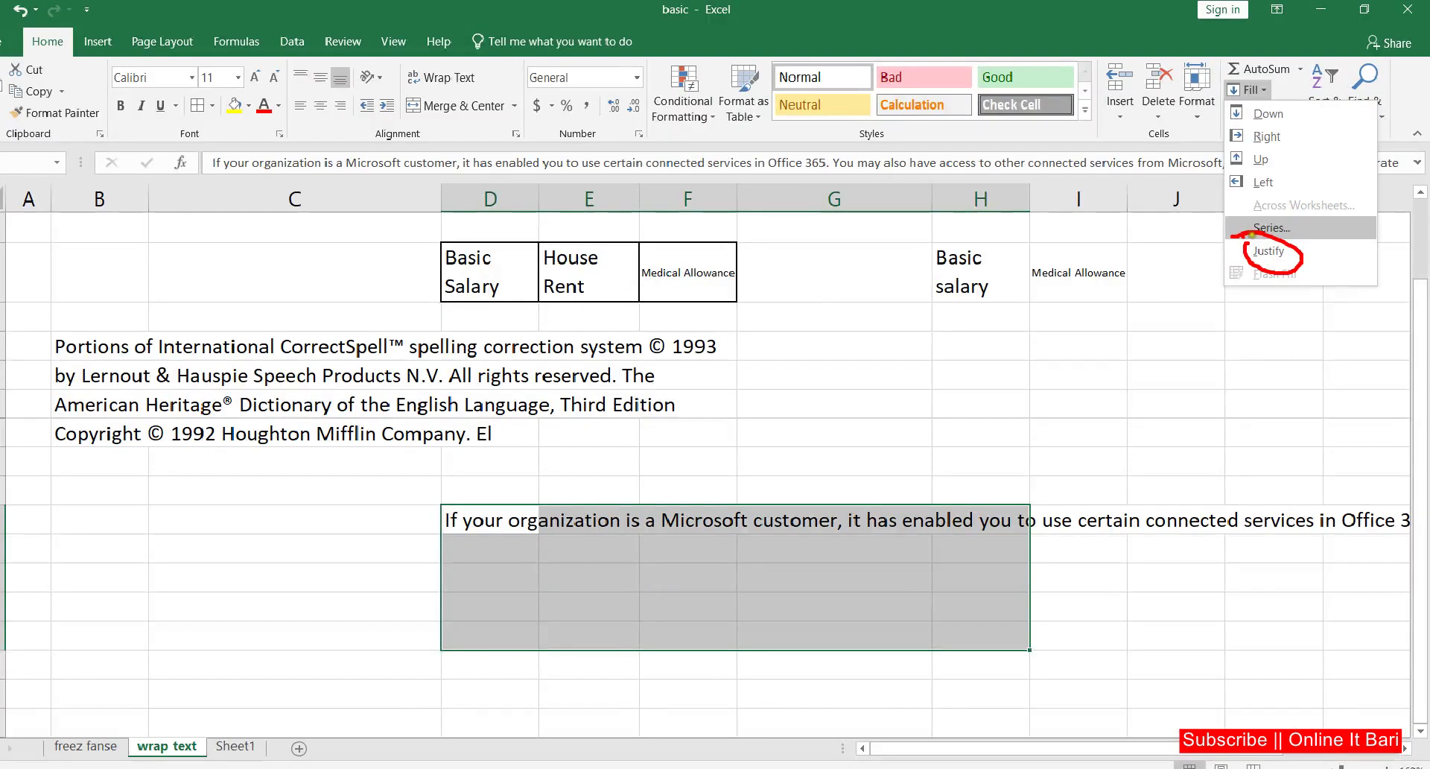
key(Escape)
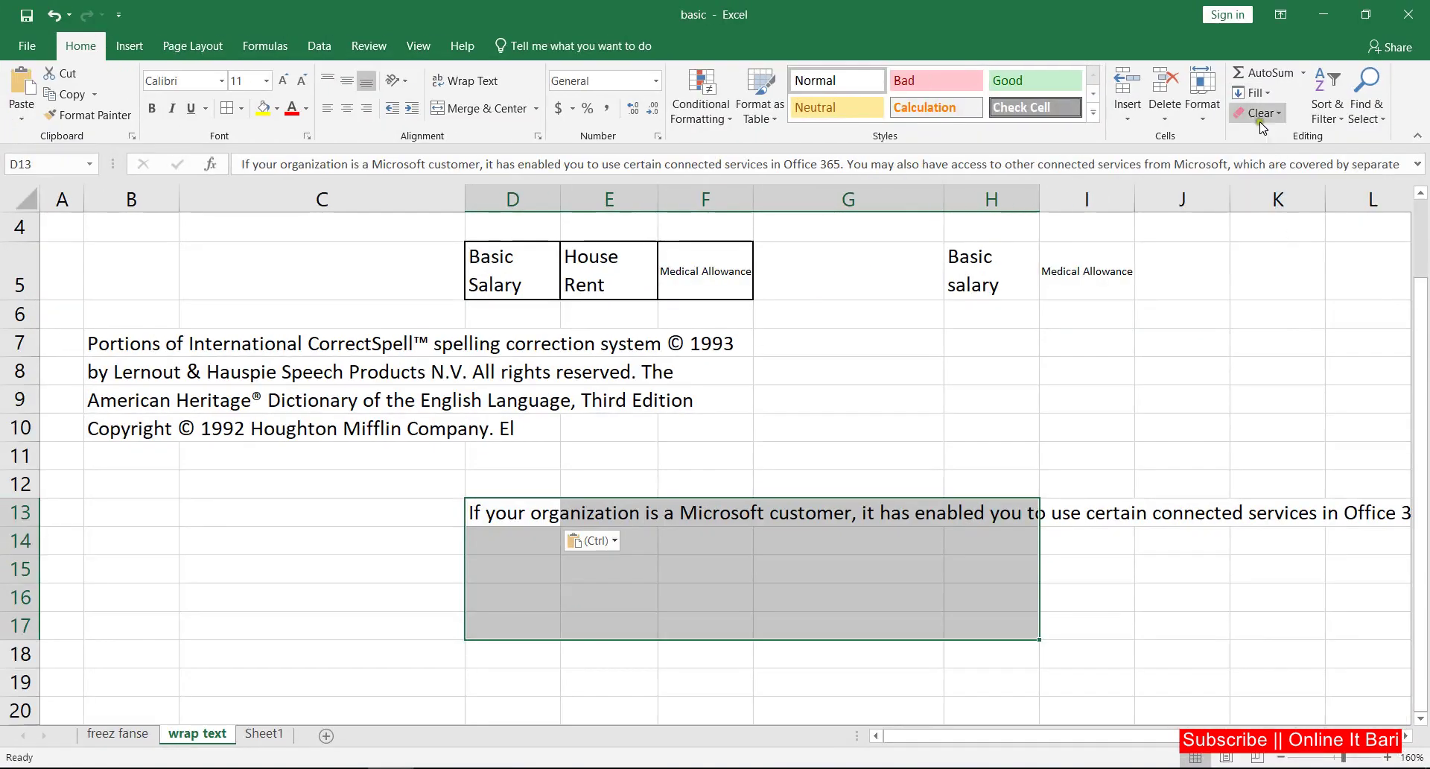
click(1255, 93)
click(1281, 242)
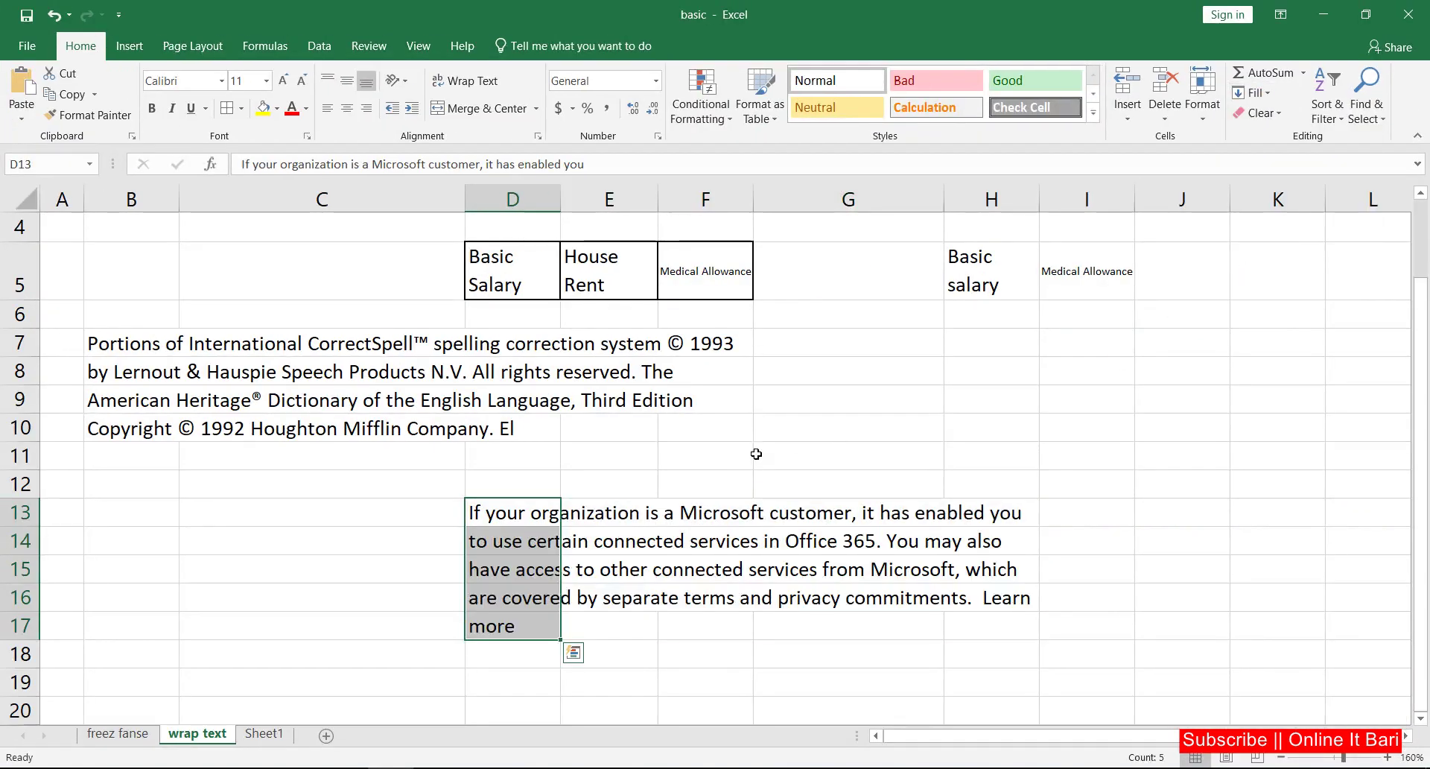
click(628, 516)
mouse_move(493, 507)
mouse_down()
mouse_move(804, 632)
mouse_move(1013, 625)
mouse_up()
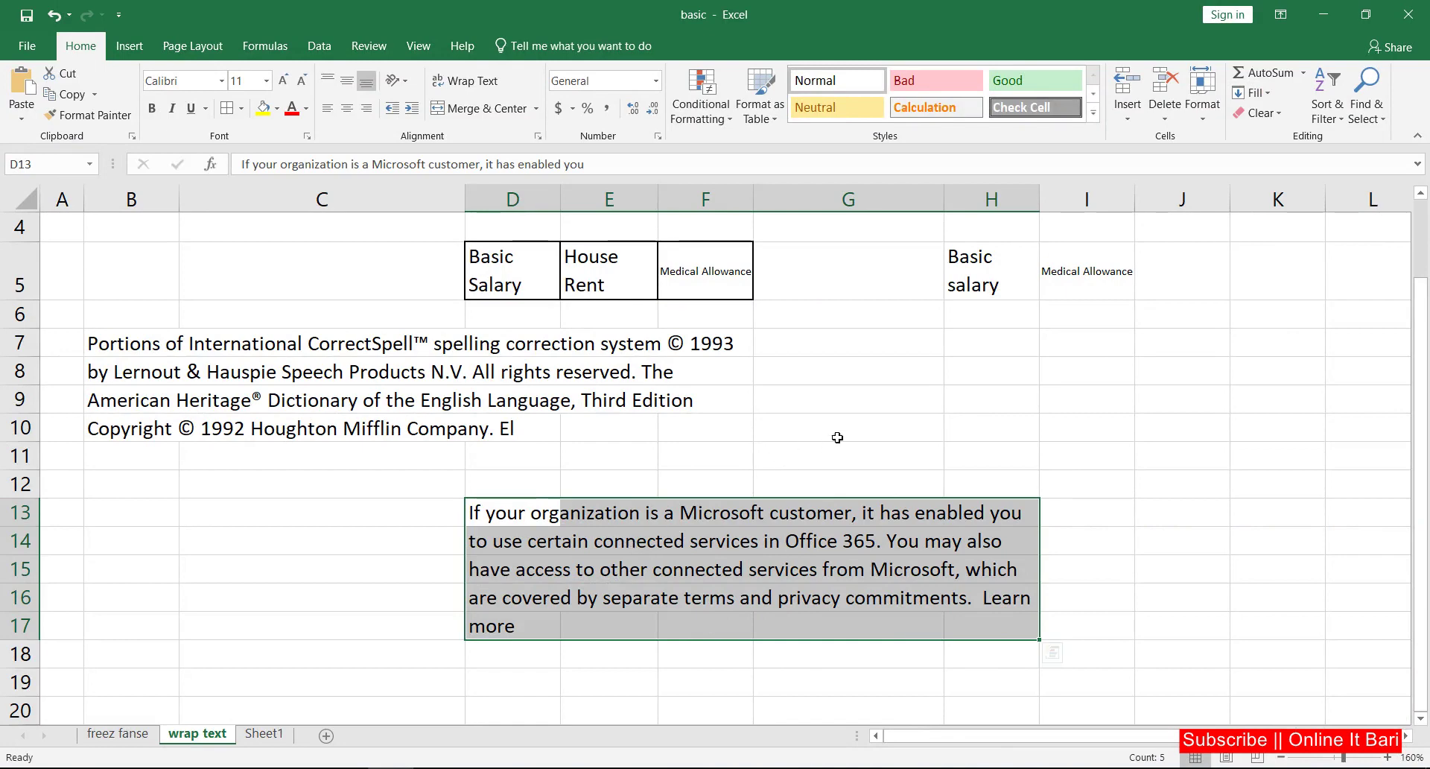
scroll(828, 395, up, 1)
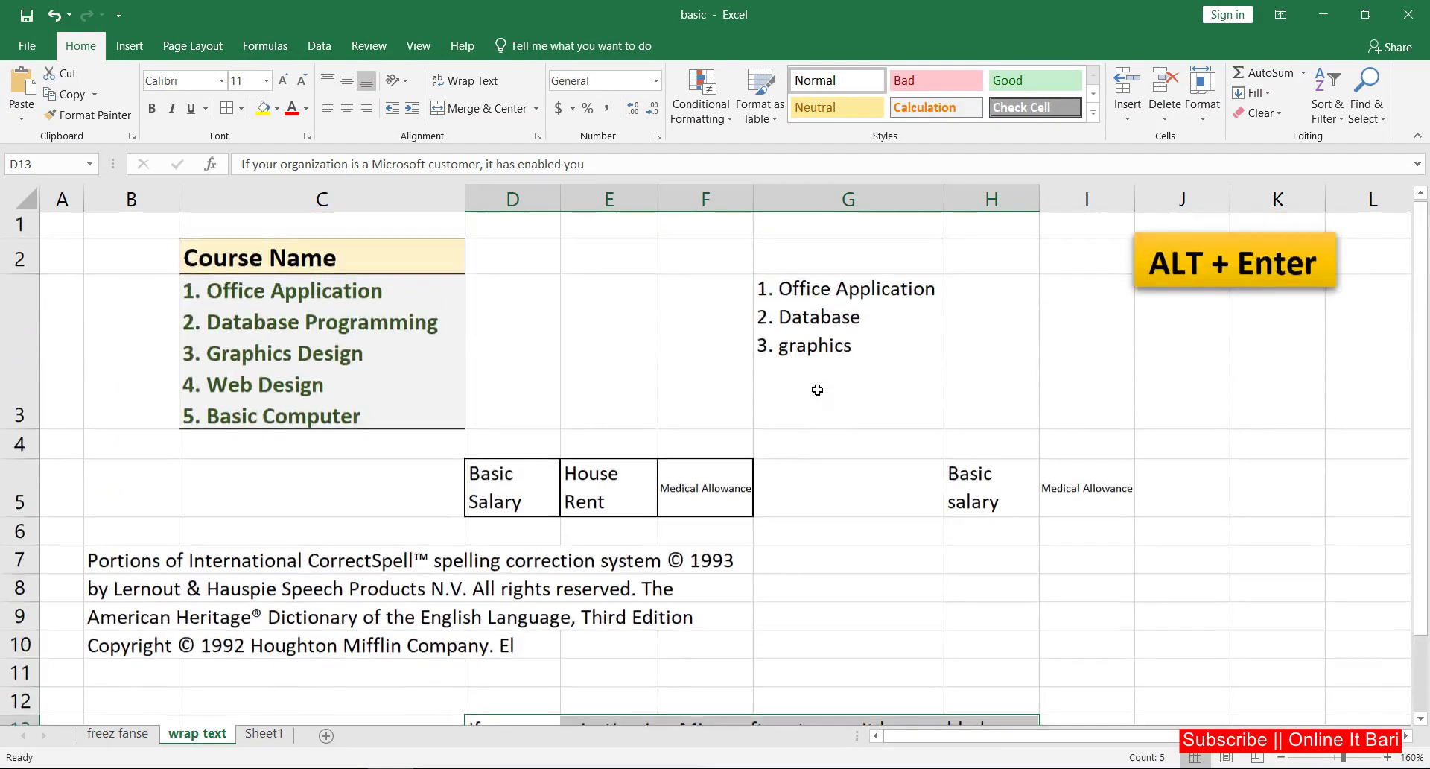